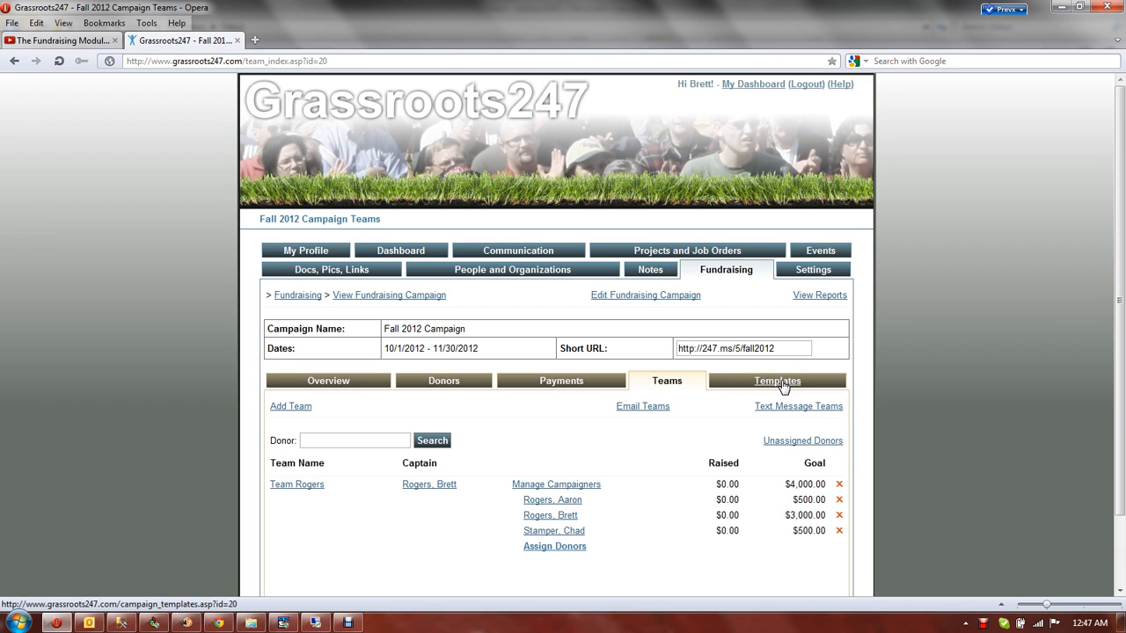
# Open the Fall 2012 Campaign's donor card template and review its donation amount, payment method, schedule and matching funds texts.
pyautogui.click(781, 384)
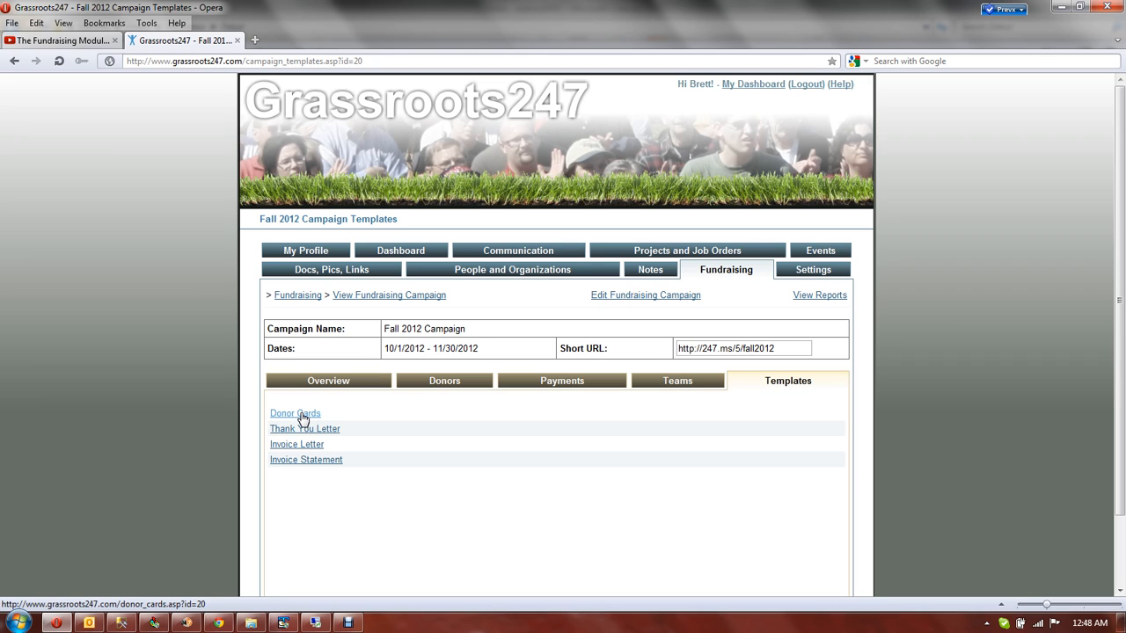
pyautogui.click(819, 297)
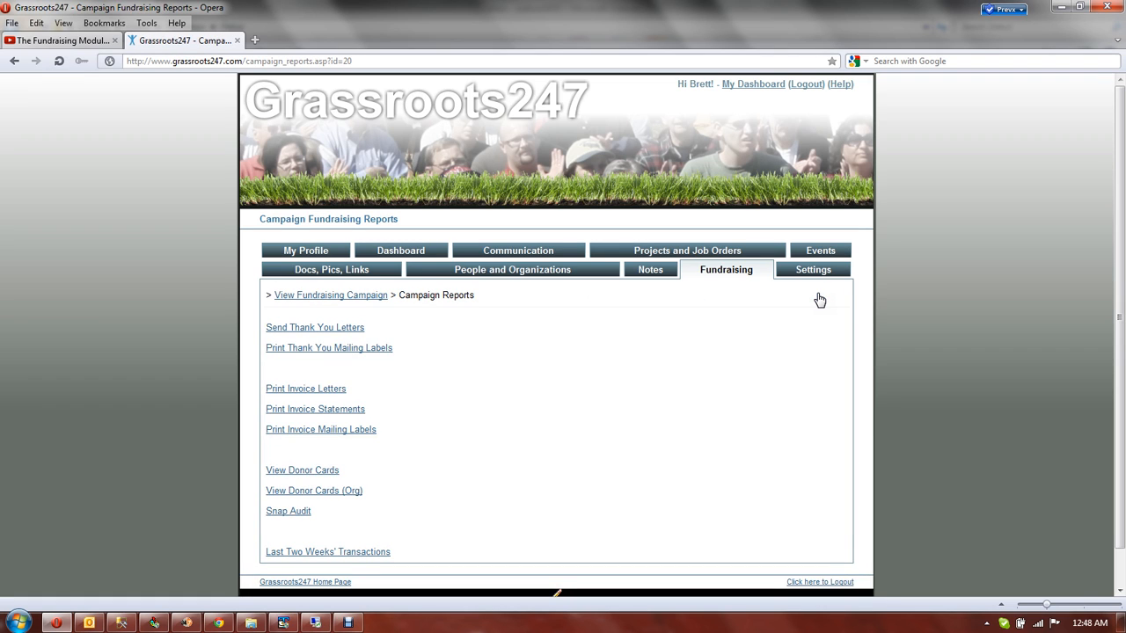
pyautogui.hotkey('alt', 'Left')
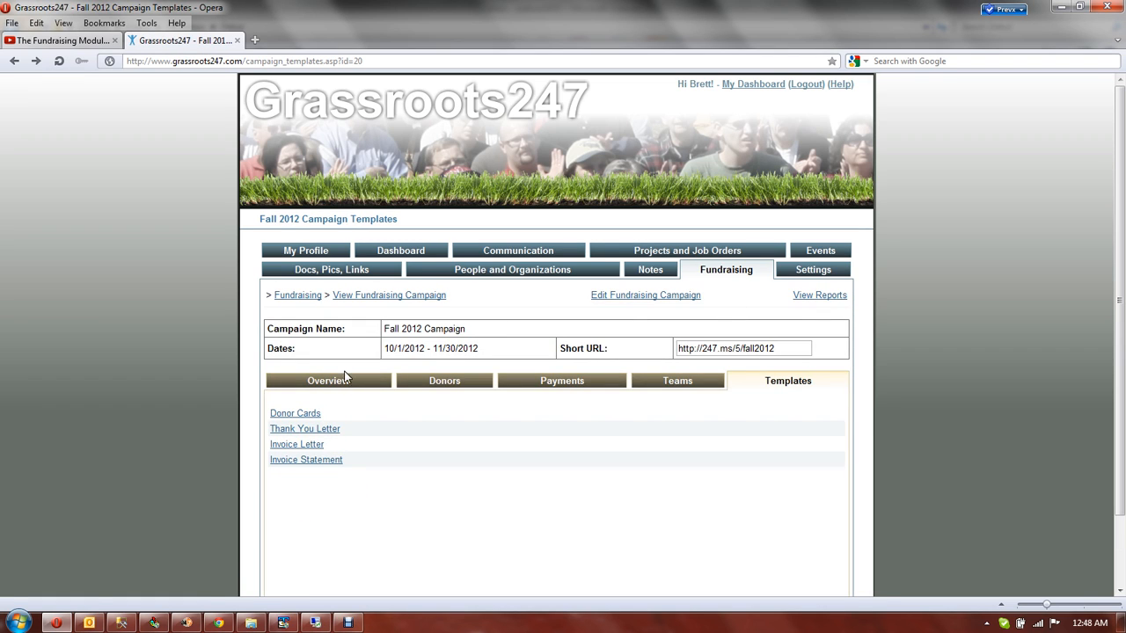
pyautogui.click(305, 417)
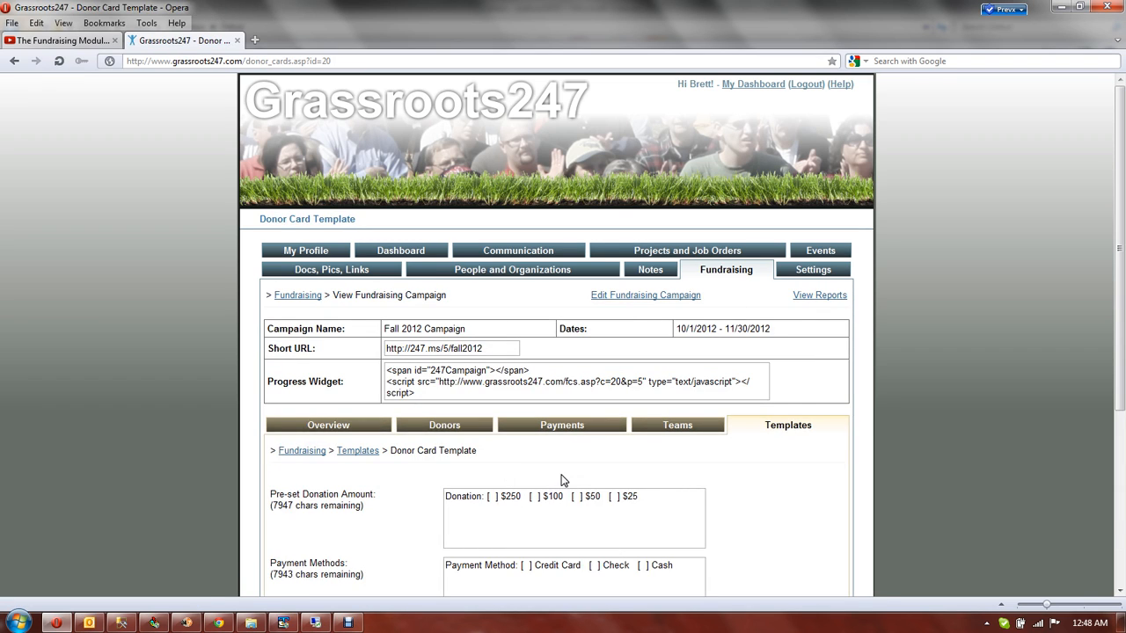
pyautogui.scroll(-3, 564, 479)
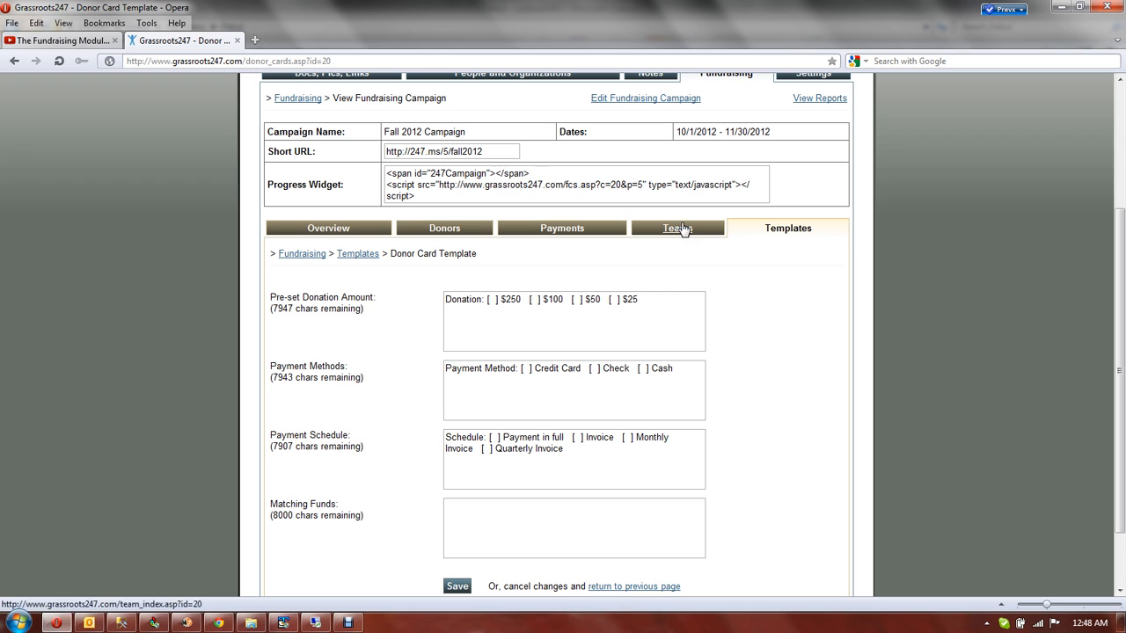
# Open the campaign's individual donor cards report as a PDF, examine the cards, and return to the campaign reports.
pyautogui.click(814, 99)
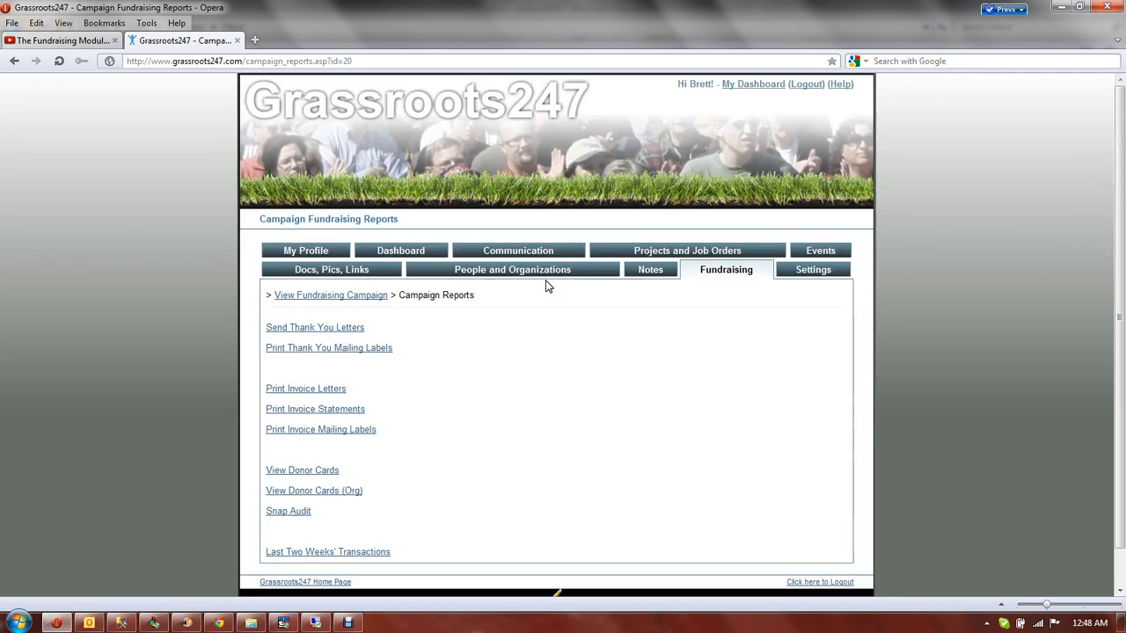
pyautogui.click(296, 474)
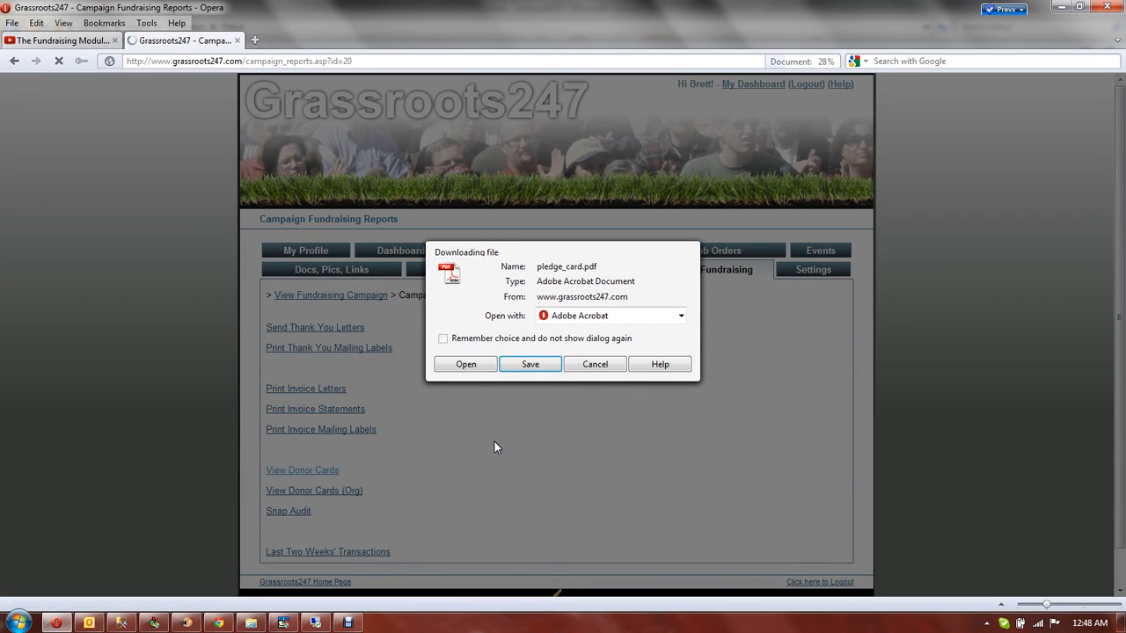
pyautogui.click(467, 367)
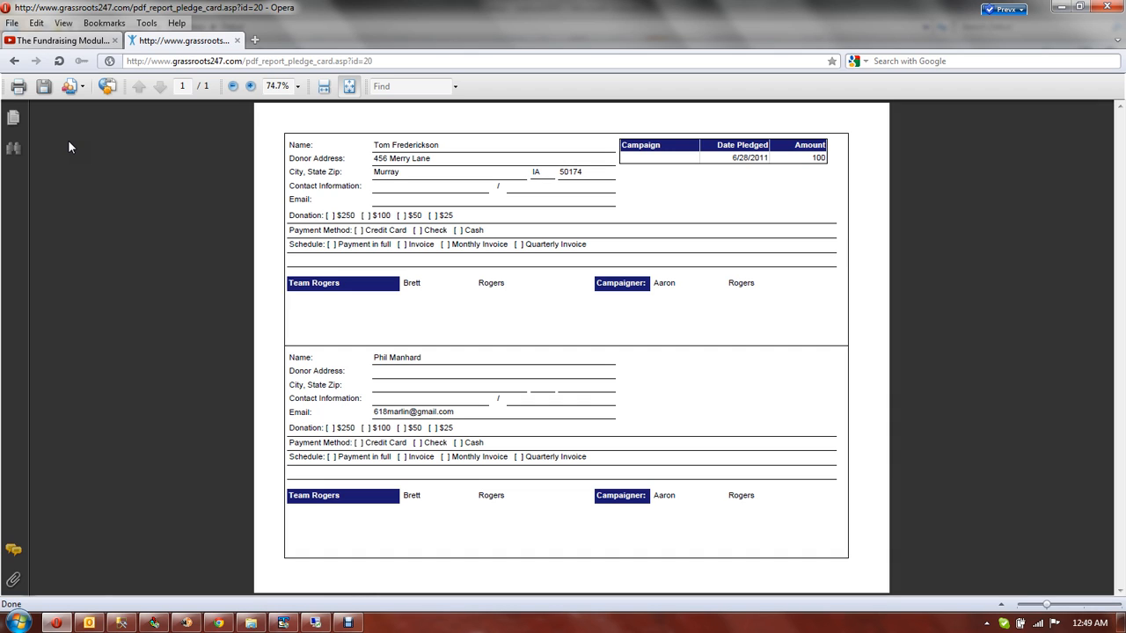
pyautogui.click(15, 63)
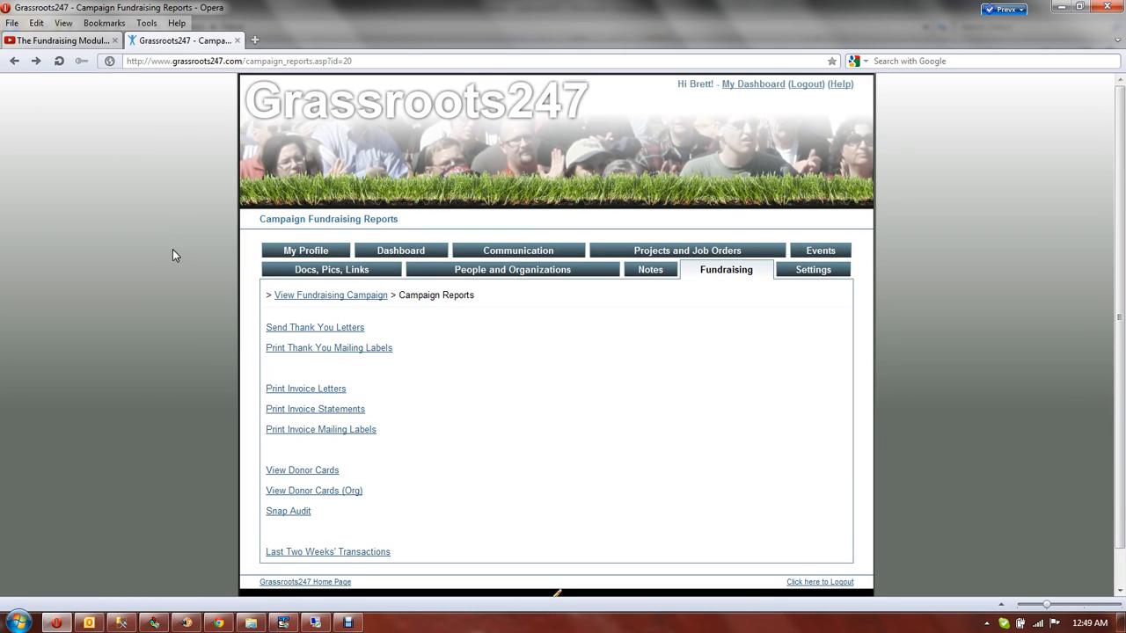
# Record the third listed campaign donor as Agreed to Give, with 500 promised on 10/5, and save the entry.
pyautogui.click(327, 296)
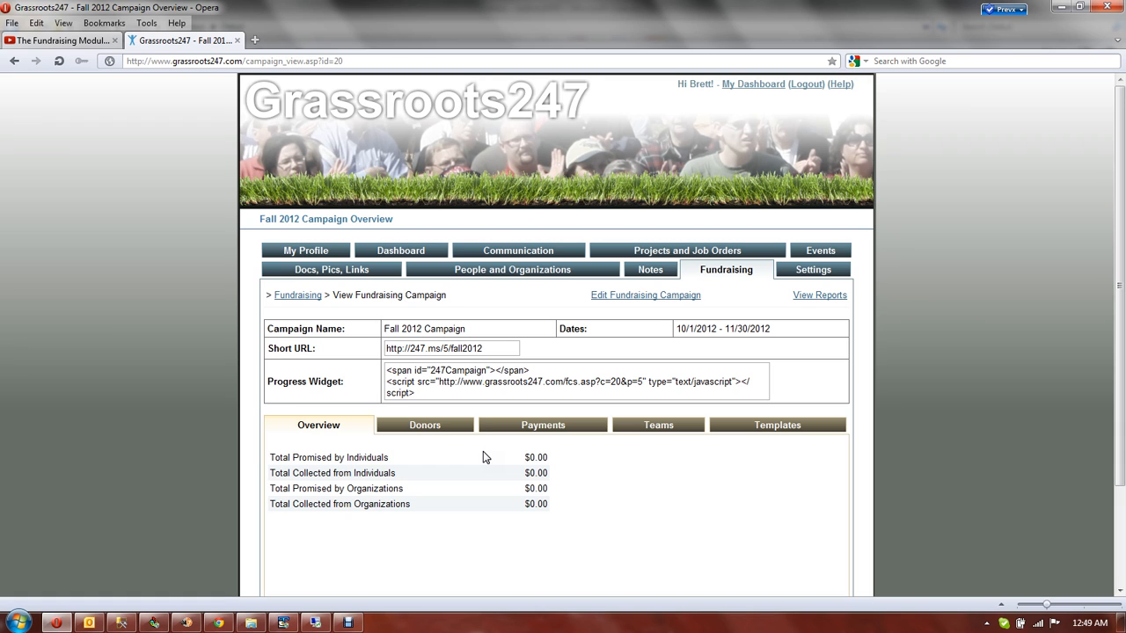
pyautogui.click(426, 425)
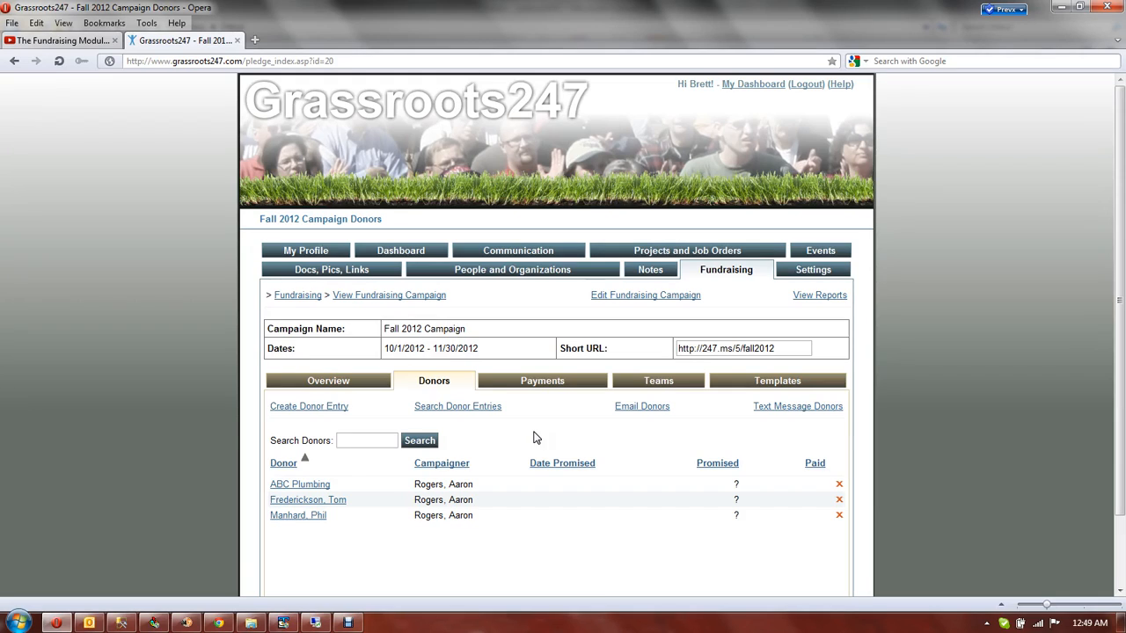
pyautogui.click(297, 517)
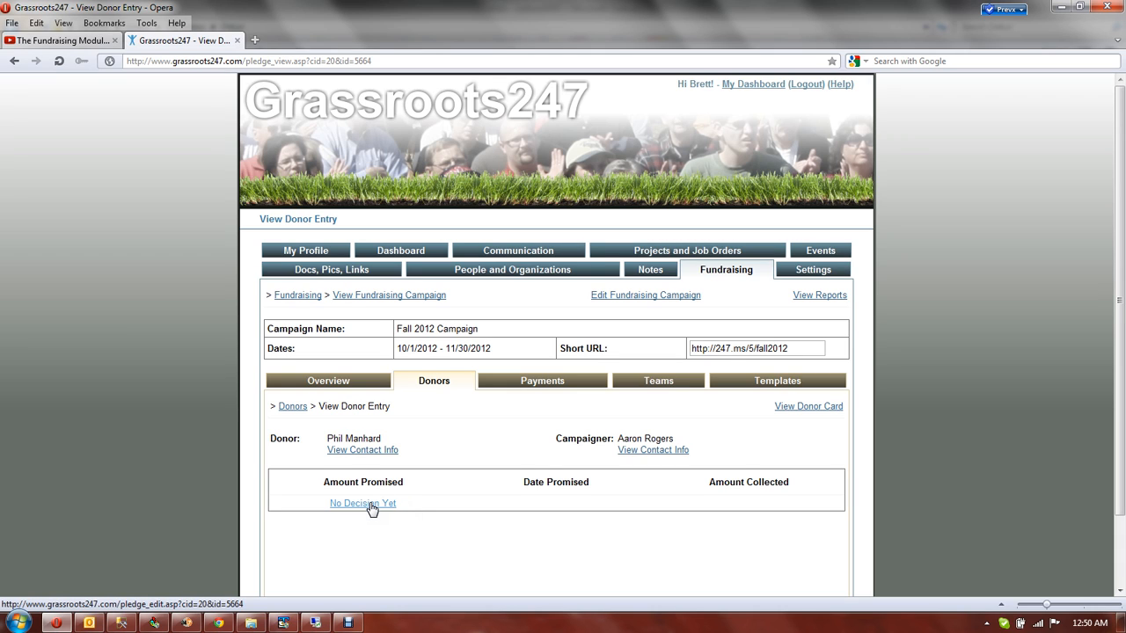
pyautogui.click(369, 506)
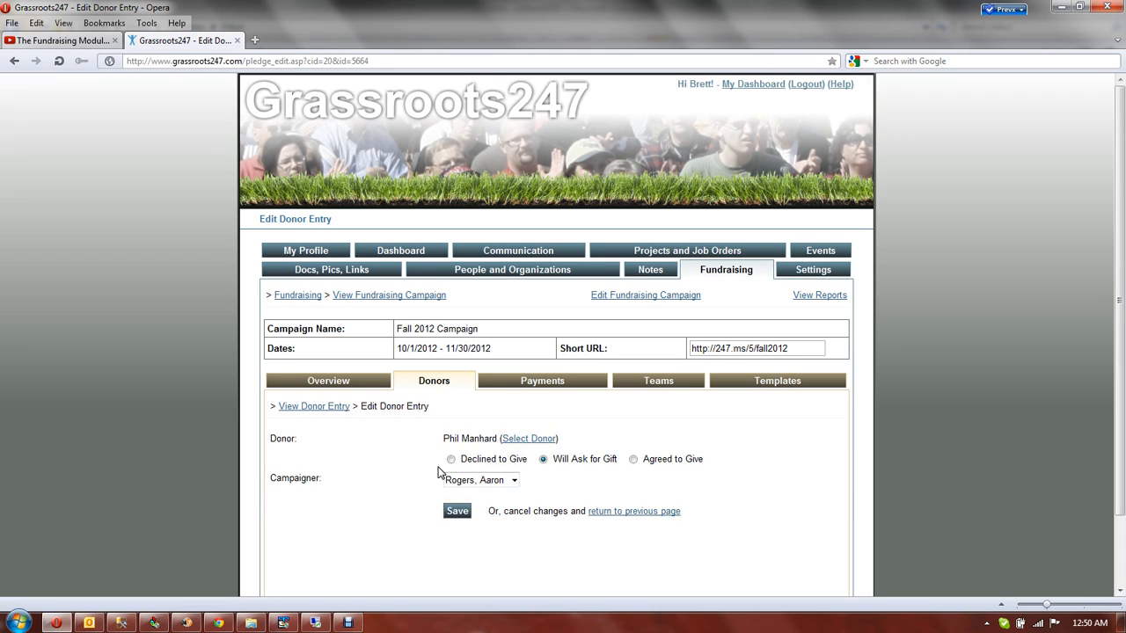
pyautogui.click(632, 459)
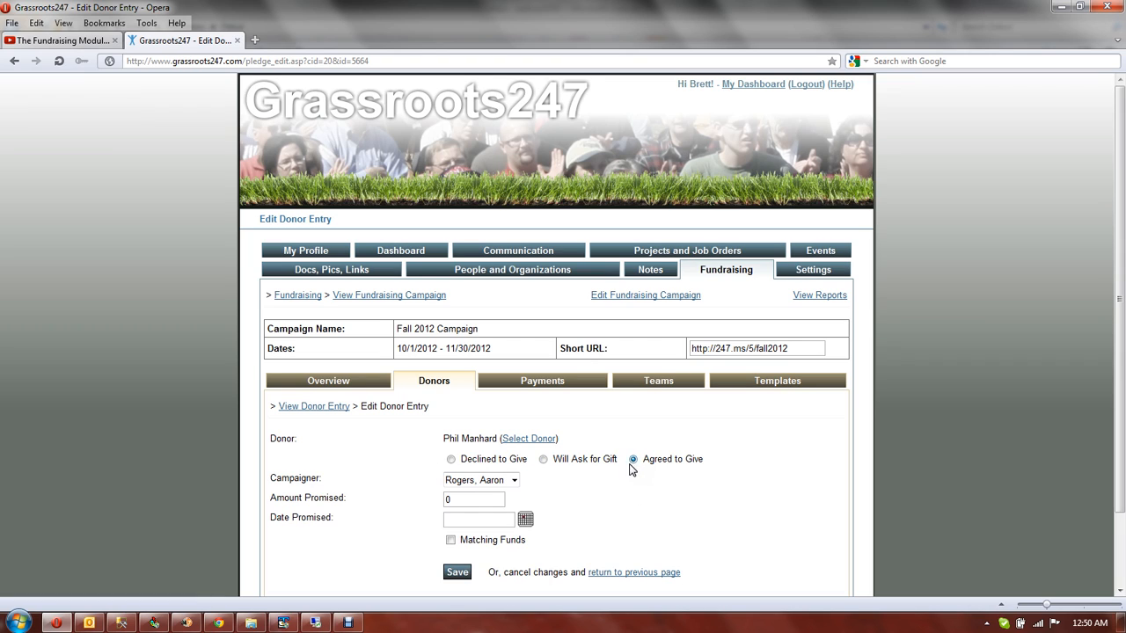
pyautogui.moveTo(468, 499); pyautogui.dragTo(435, 506)
pyautogui.write('500')
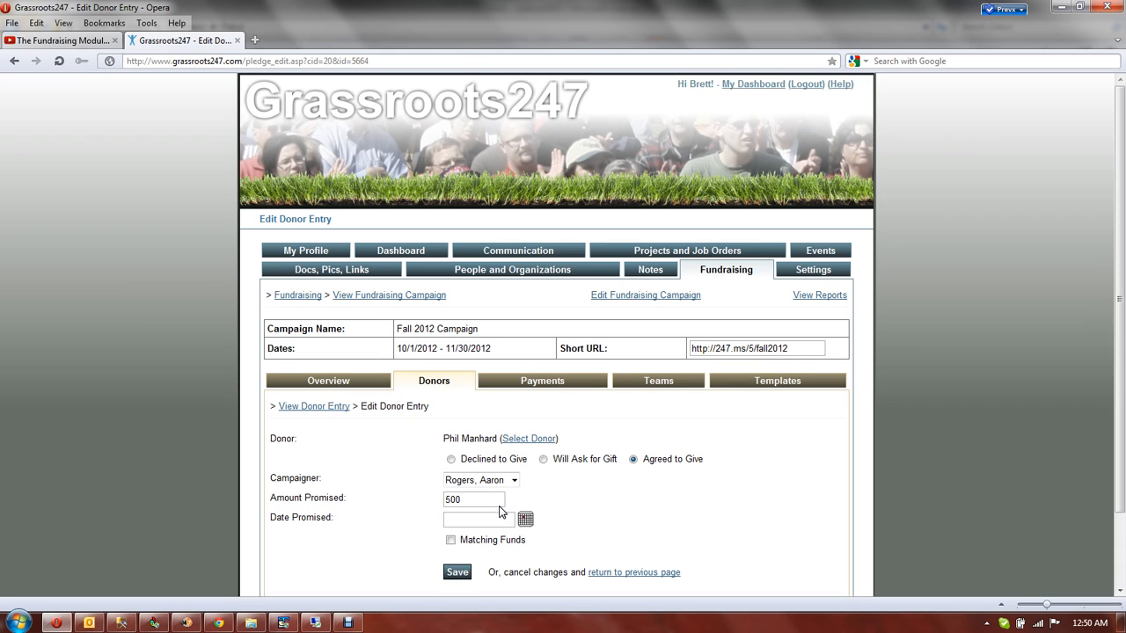
pyautogui.click(488, 519)
pyautogui.write('10/5')
pyautogui.click(456, 573)
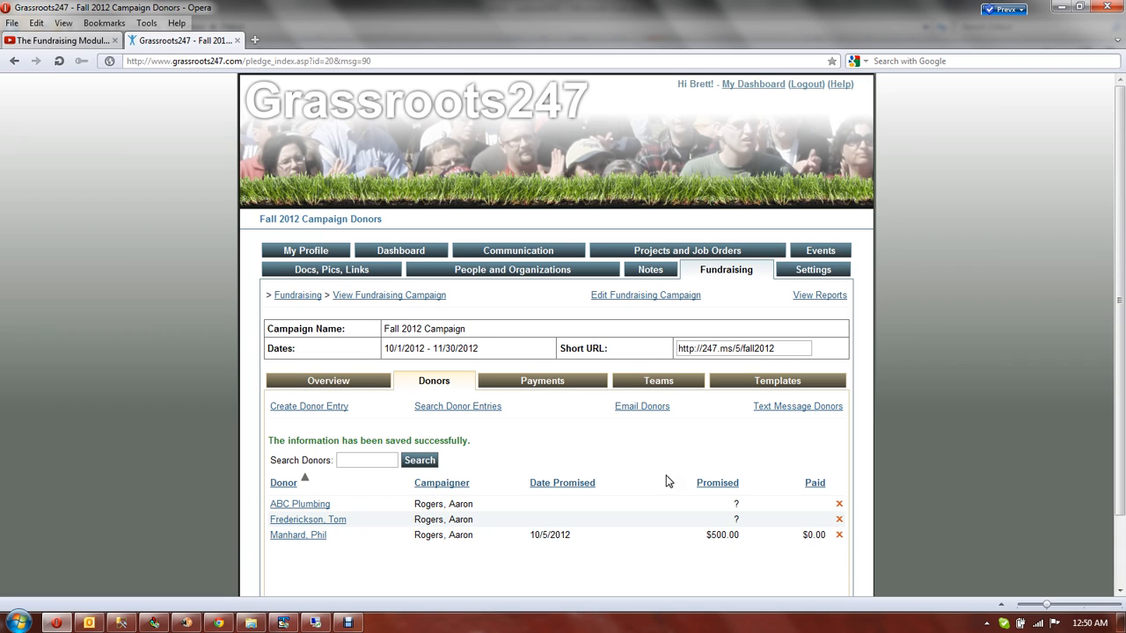
# Start a new payment entry for the campaign and open the donor search for it.
pyautogui.click(542, 382)
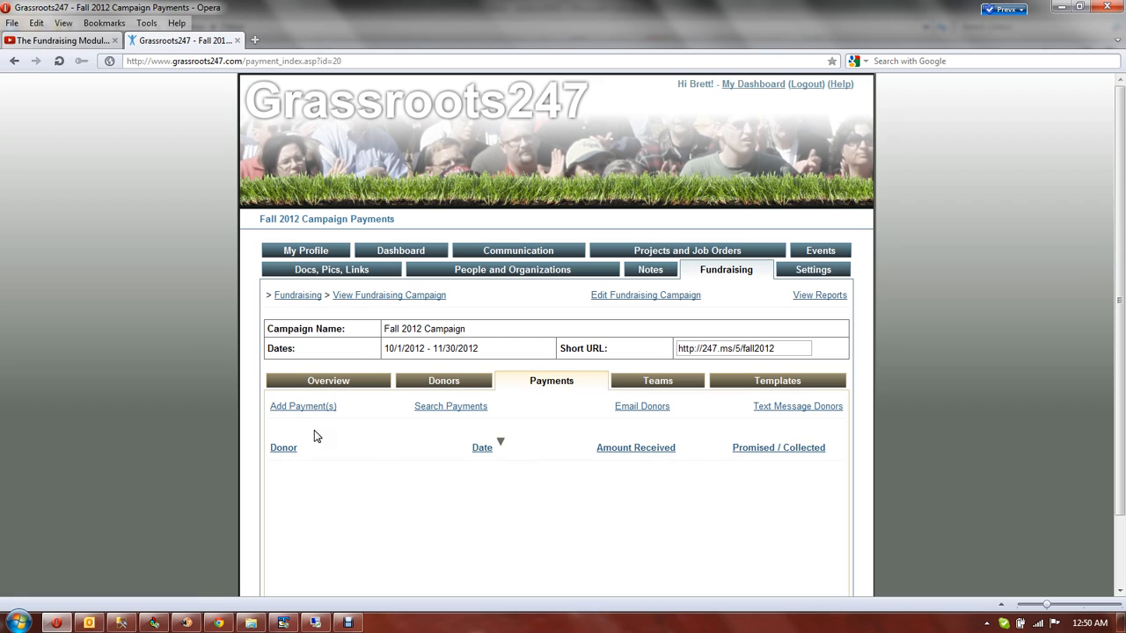
pyautogui.click(310, 407)
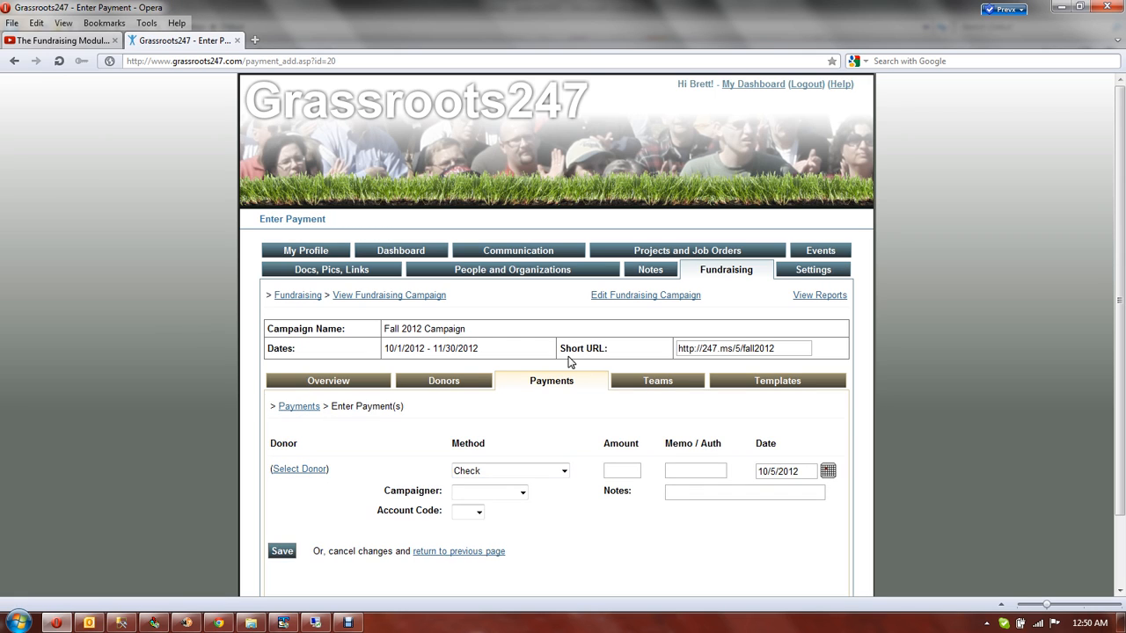
pyautogui.click(292, 471)
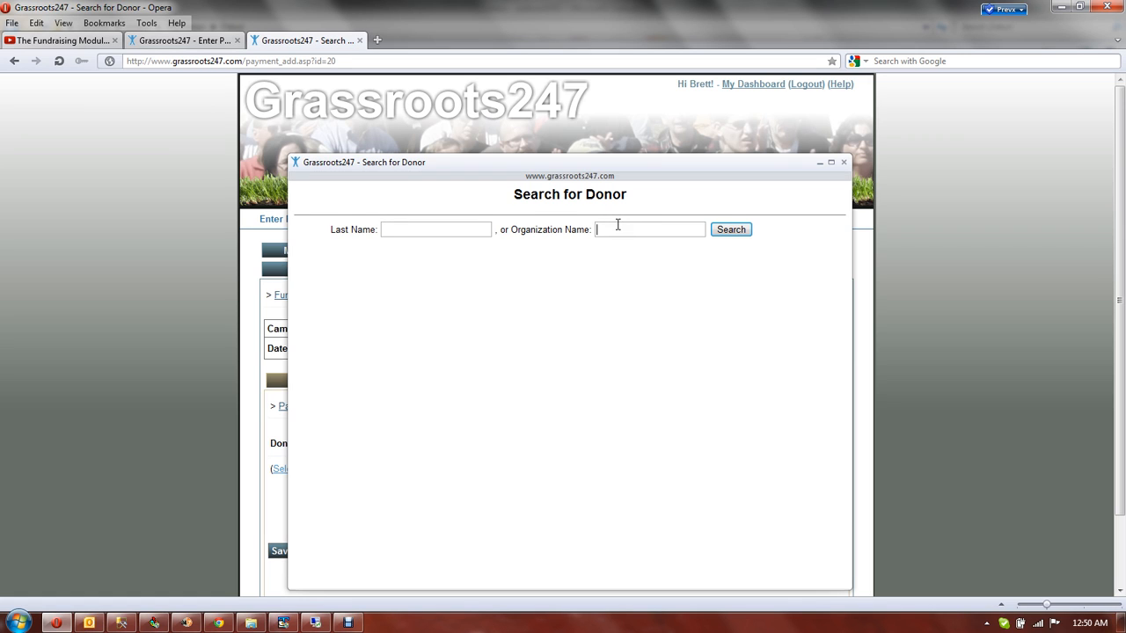
pyautogui.click(618, 225)
pyautogui.write('abc')
pyautogui.press('Return')
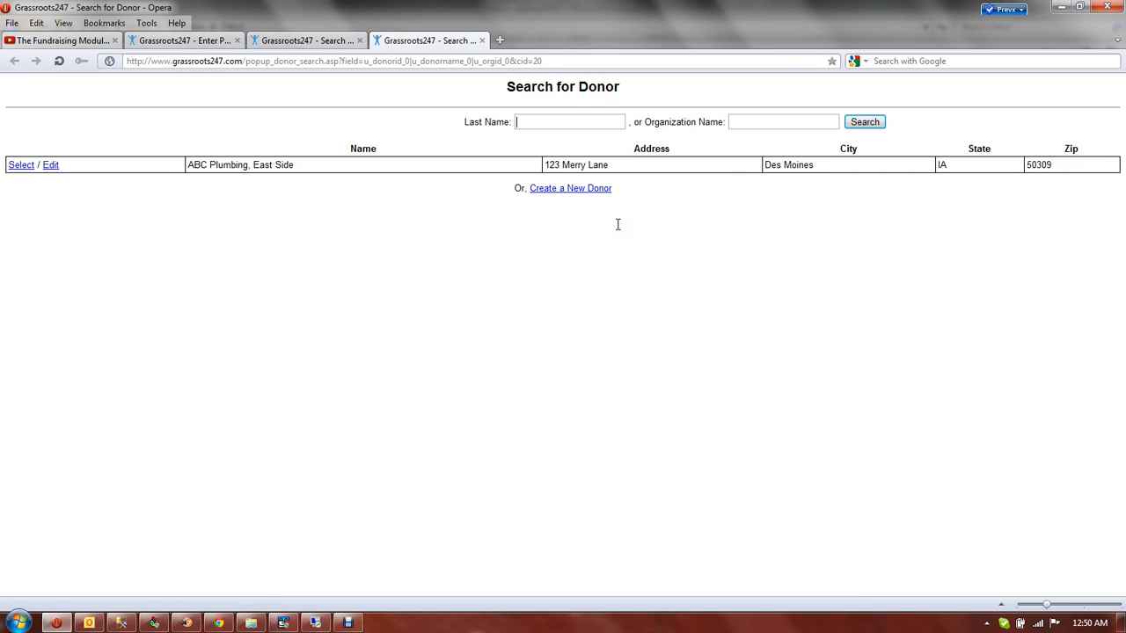
pyautogui.click(482, 40)
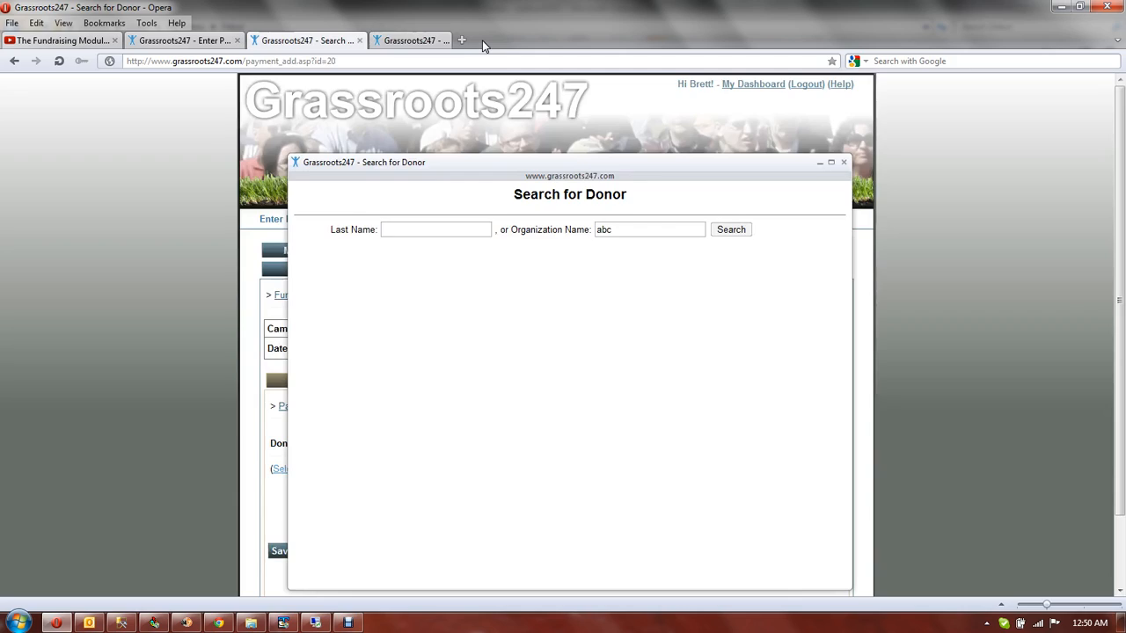
pyautogui.press('F5')
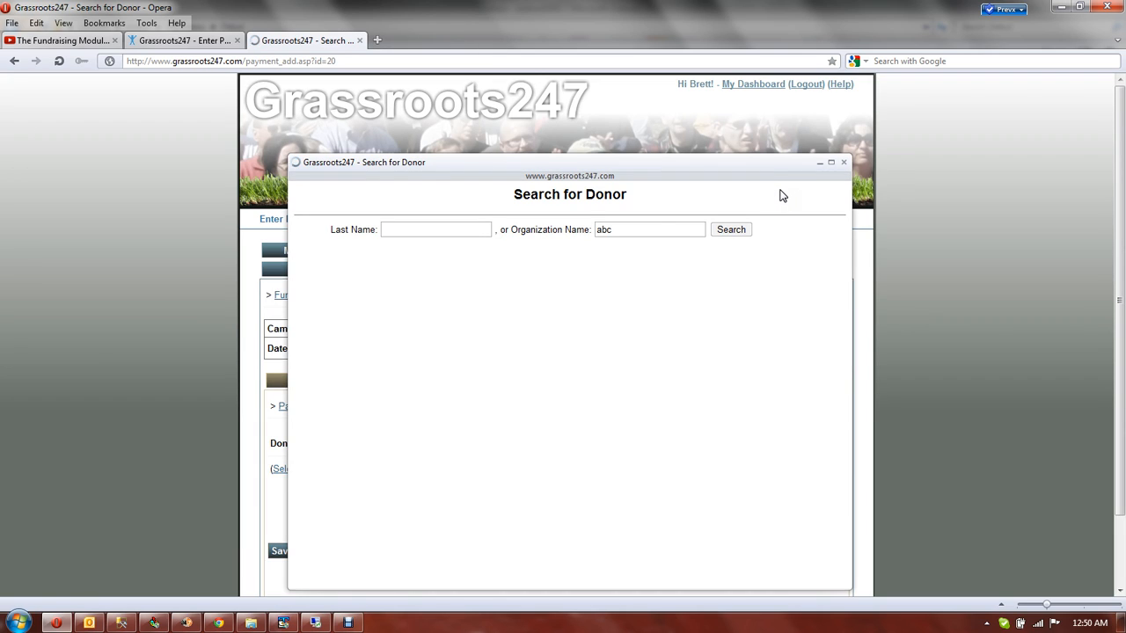
# Search for the organization name "abc" and select ABC Plumbing, East Side as the payment's donor.
pyautogui.click(622, 228)
pyautogui.write('abc')
pyautogui.press('Return')
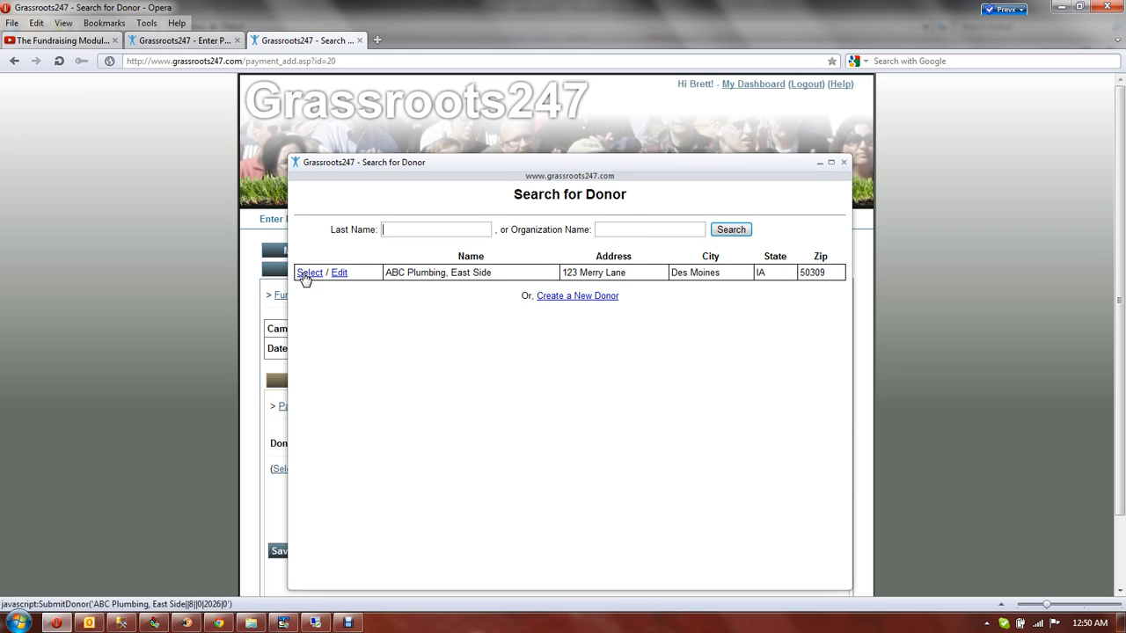
pyautogui.click(309, 274)
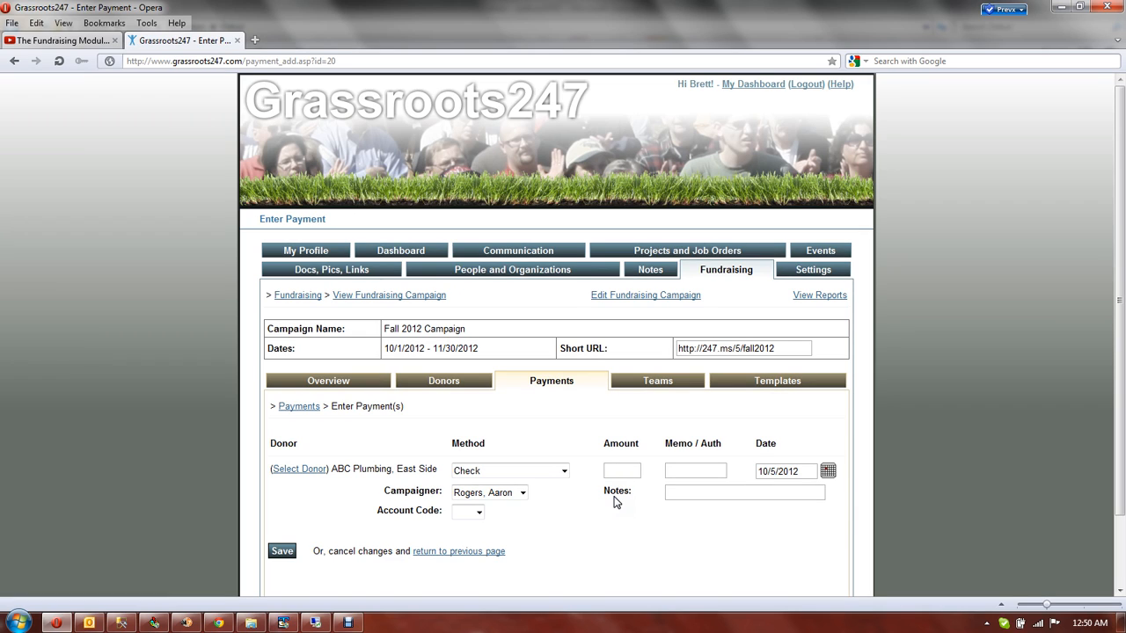
# Save ABC Plumbing's check payment with amount 250 and memo 4535, and review the campaign's payment and donor lists.
pyautogui.write('250')
pyautogui.click(690, 472)
pyautogui.write('4535')
pyautogui.click(280, 552)
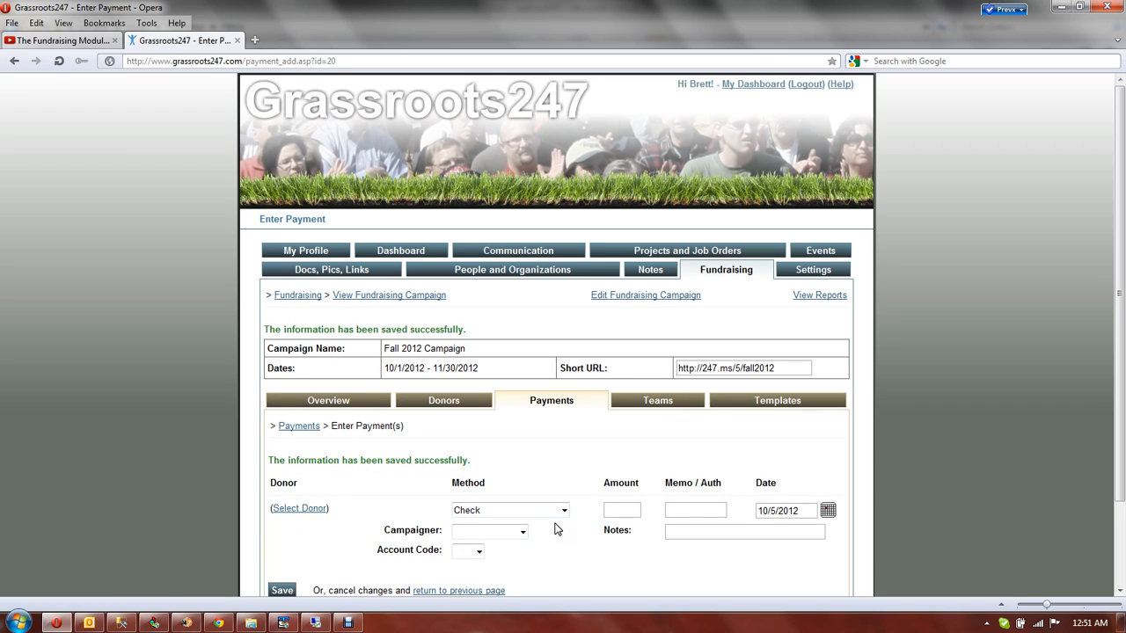
pyautogui.click(297, 428)
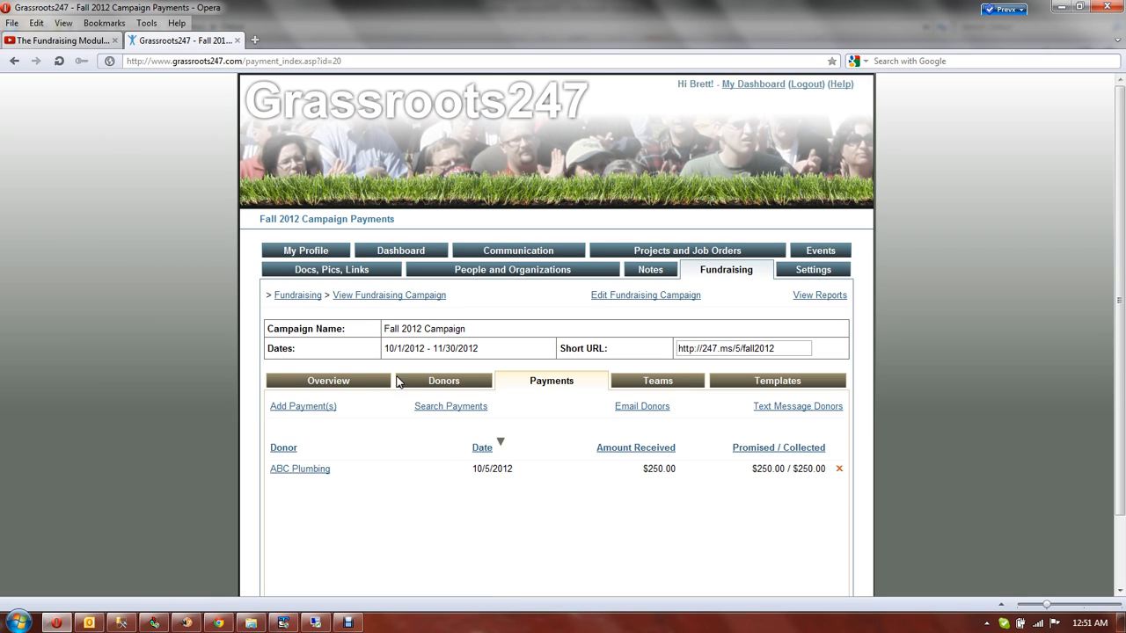
pyautogui.click(444, 380)
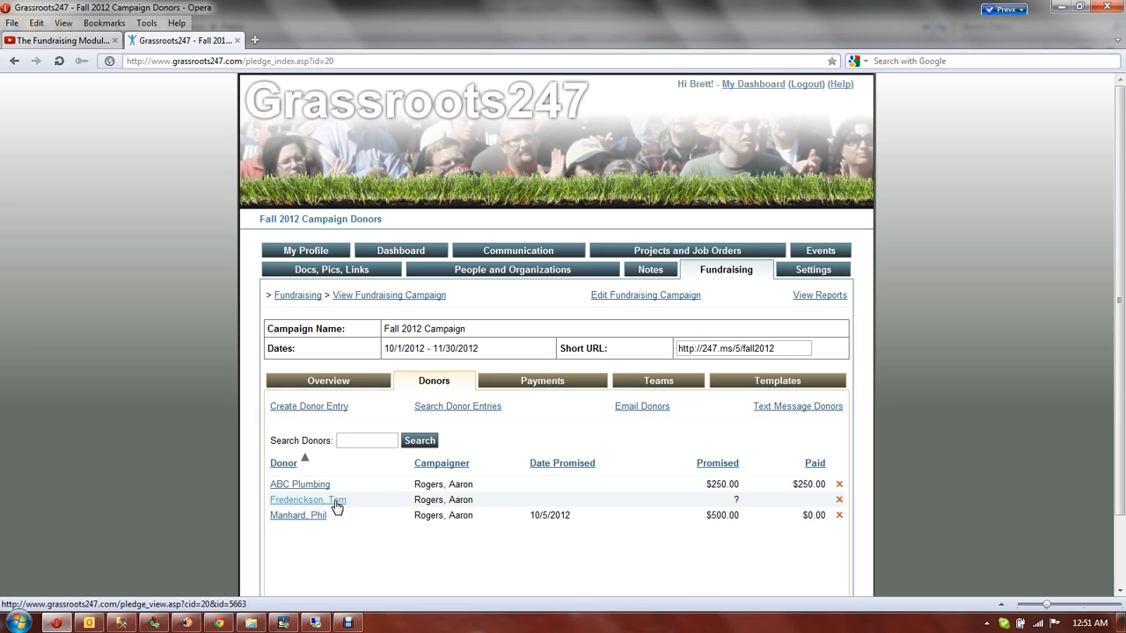
pyautogui.click(542, 383)
pyautogui.click(301, 406)
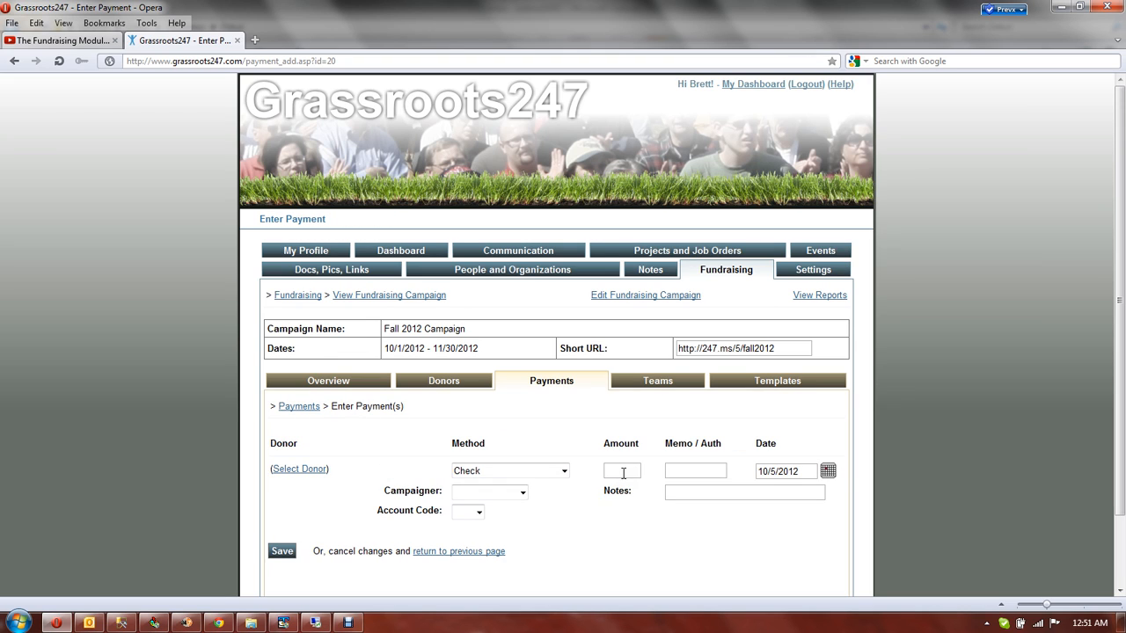
pyautogui.hotkey('alt', 'Left')
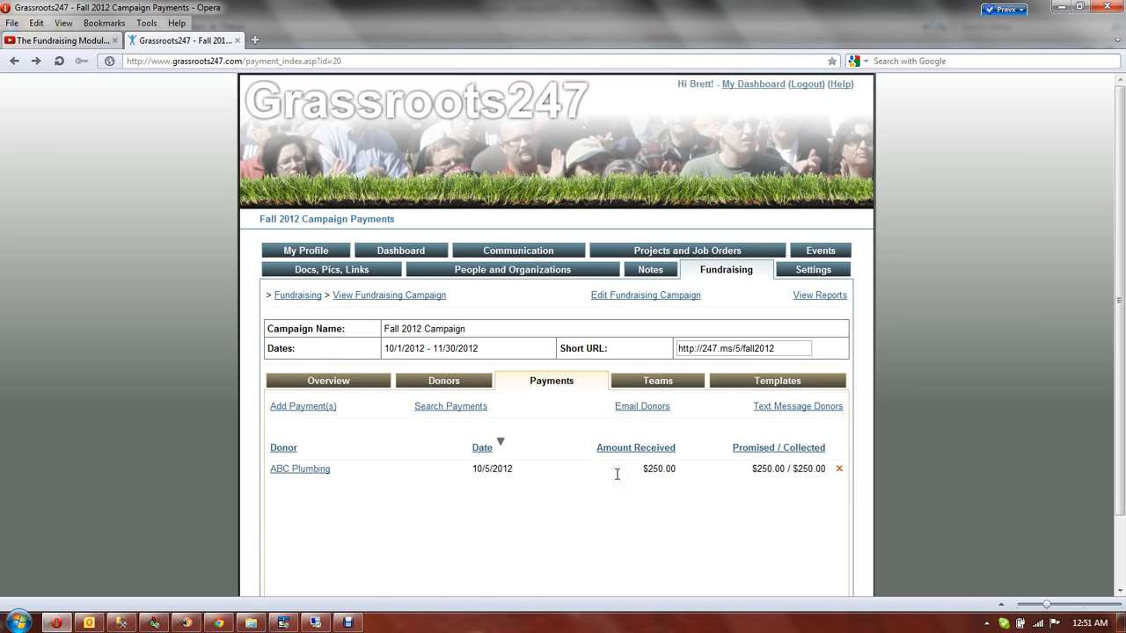
pyautogui.hotkey('alt', 'Left')
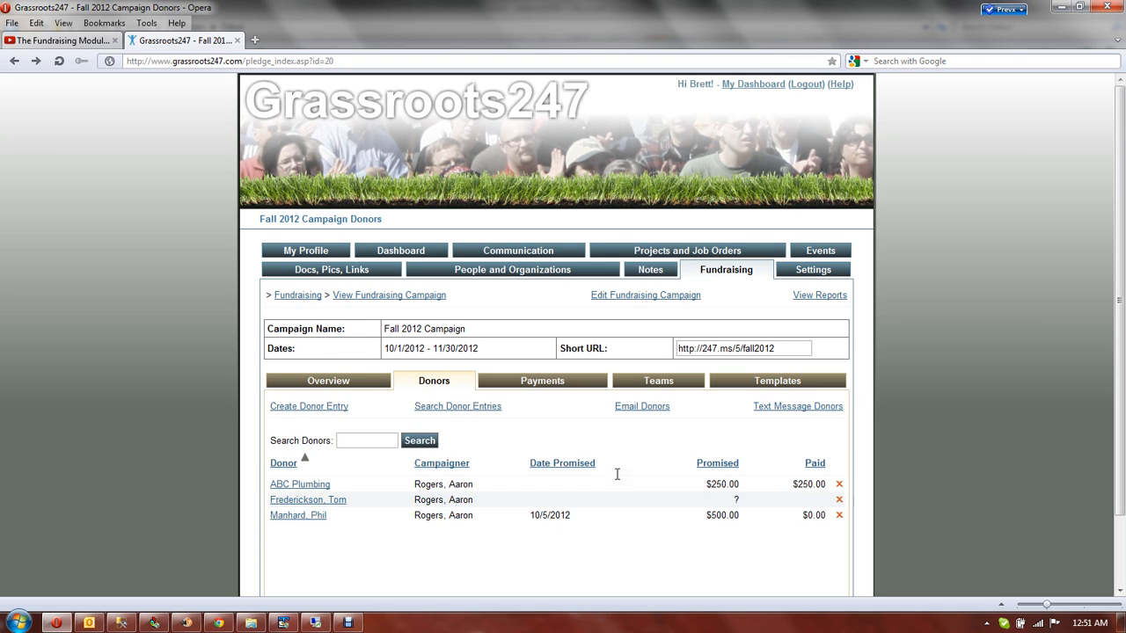
# Mark the second listed donor as Declined to Give with the decline reason "Not at this time" and save the entry.
pyautogui.click(315, 501)
pyautogui.click(364, 503)
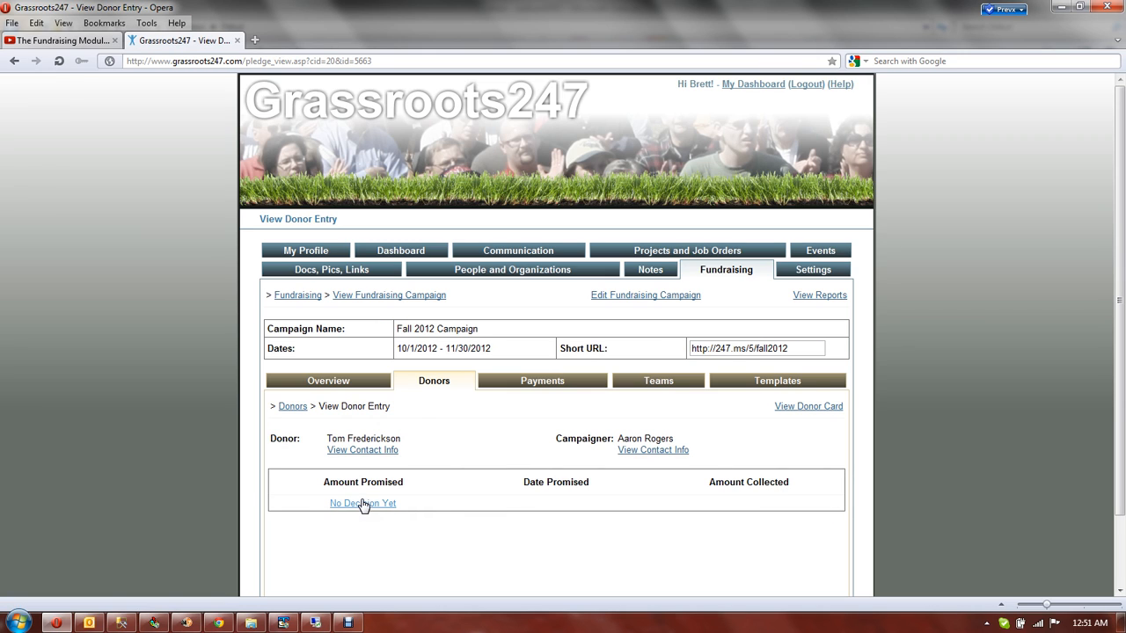
pyautogui.click(450, 459)
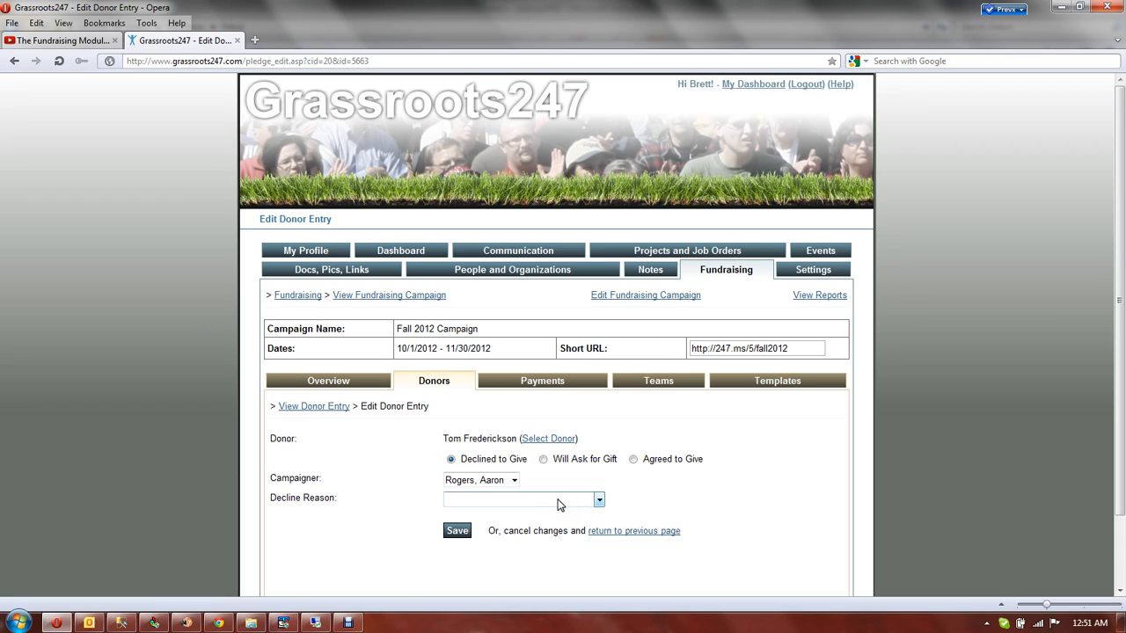
pyautogui.click(557, 503)
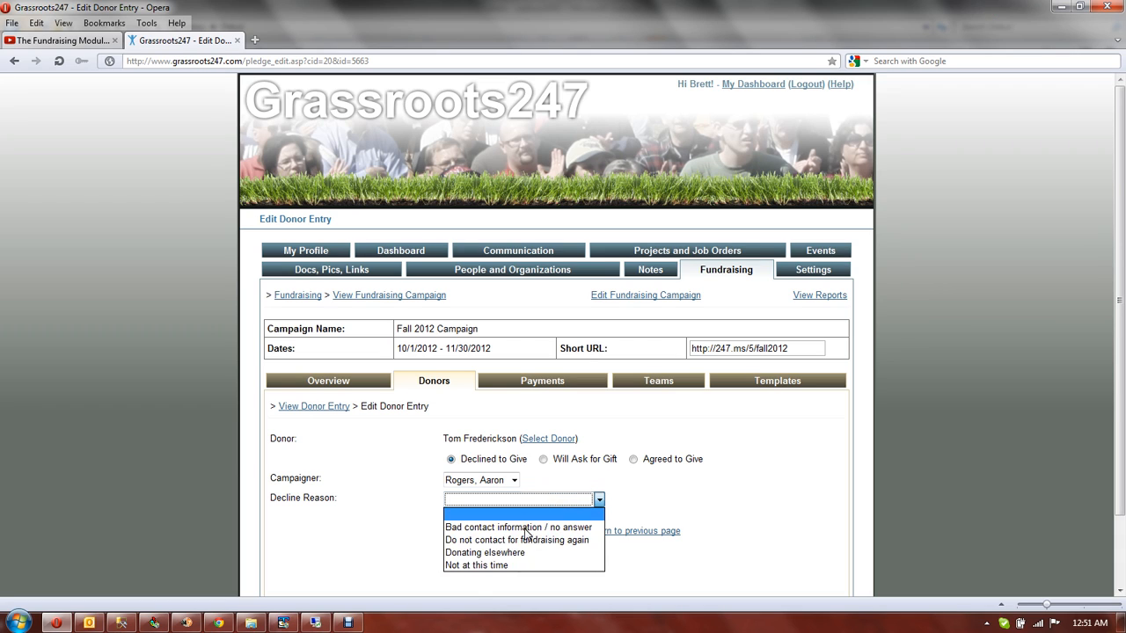
pyautogui.click(491, 565)
pyautogui.click(465, 536)
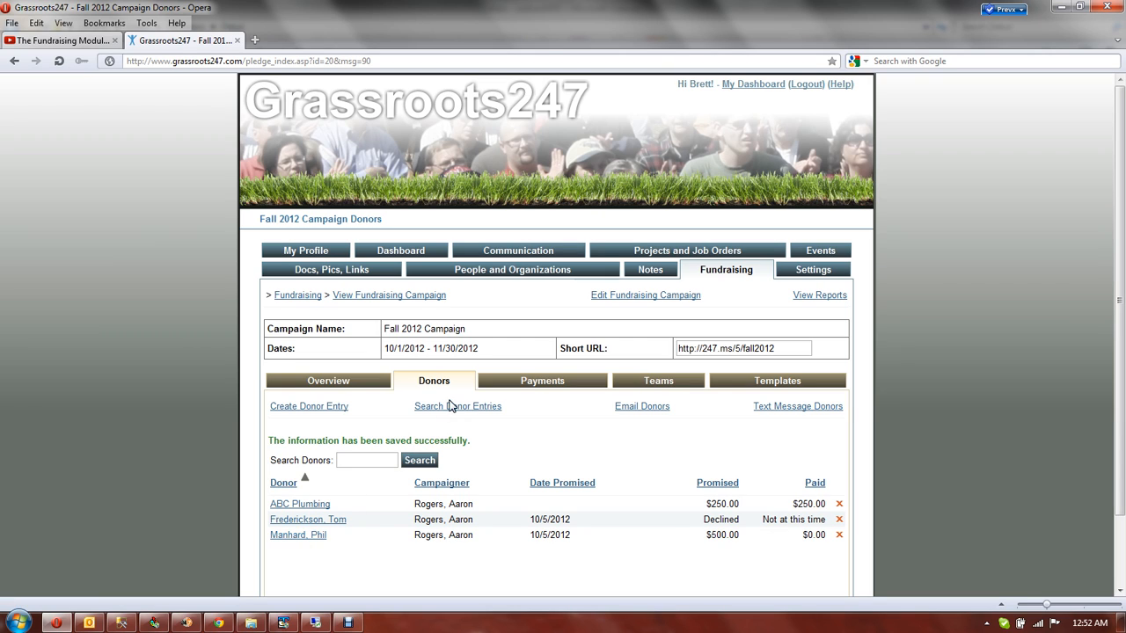
# Start a new payment entry for the Fall 2012 Campaign.
pyautogui.click(536, 382)
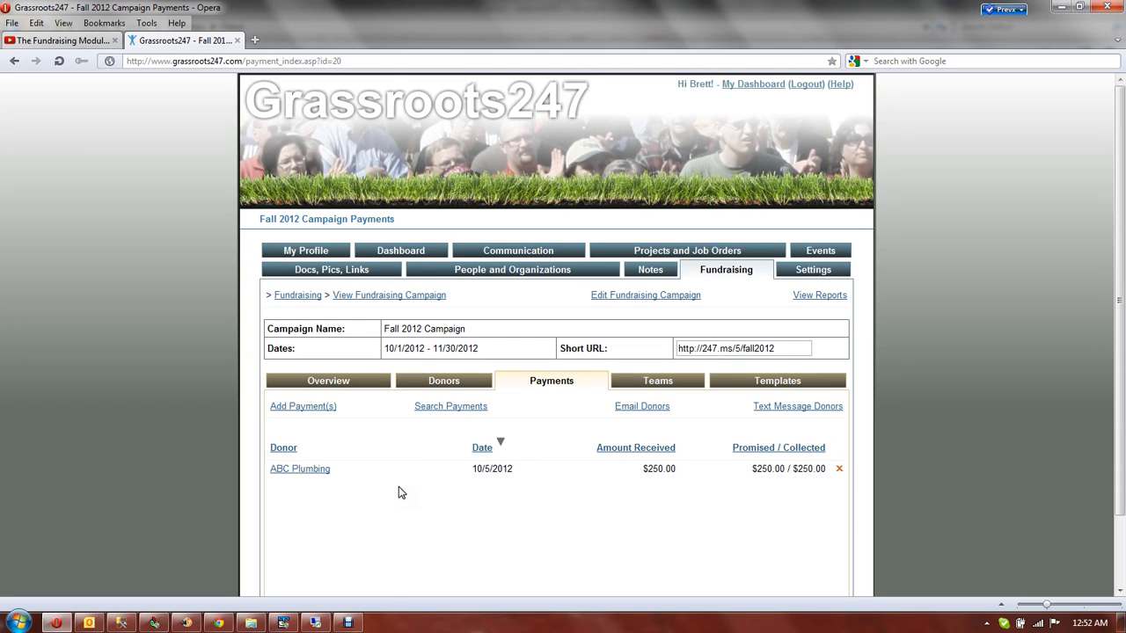
pyautogui.click(308, 406)
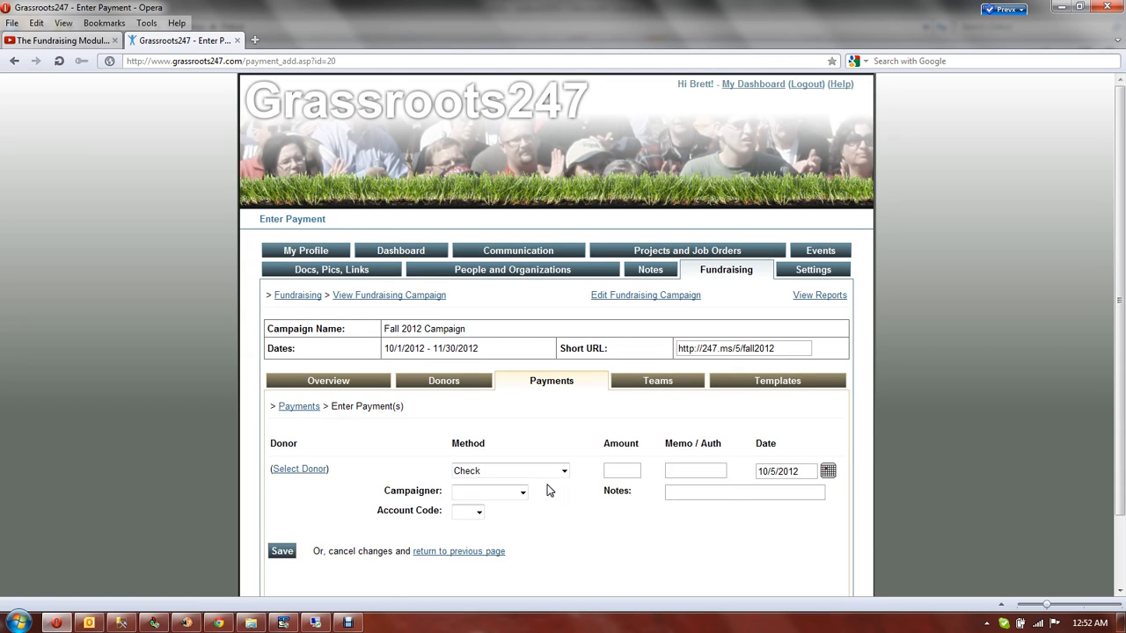
# Search by last name for the donor who declined to give and select that donor for the payment.
pyautogui.click(309, 469)
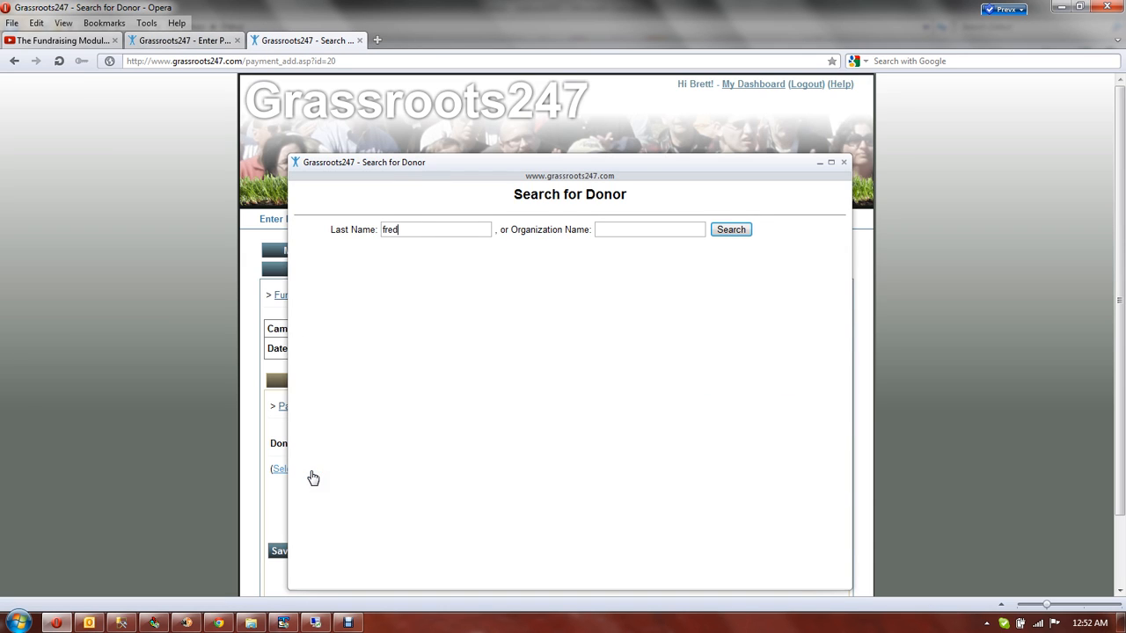
pyautogui.press('Return')
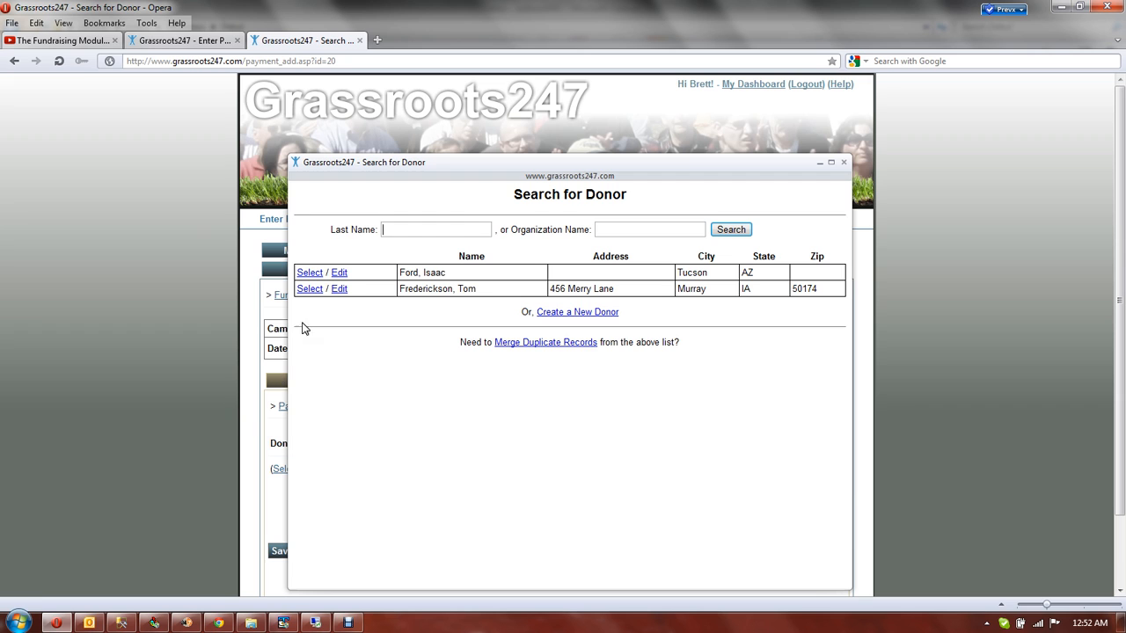
pyautogui.click(309, 289)
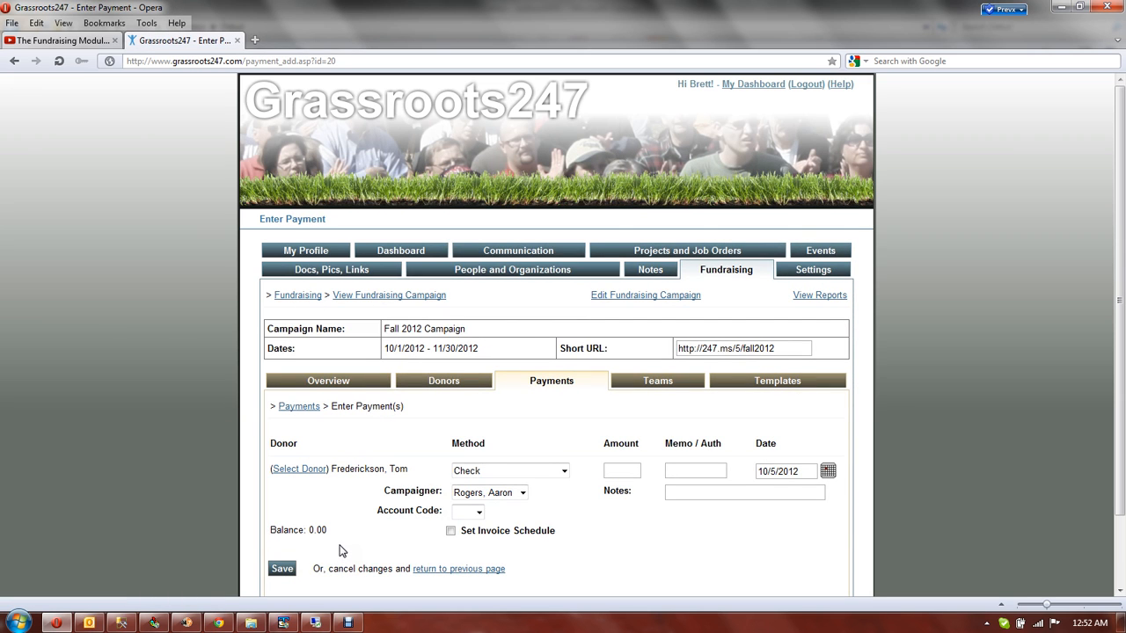
# Set the payment's donor to the person who promised $500, found by a last name search.
pyautogui.click(302, 469)
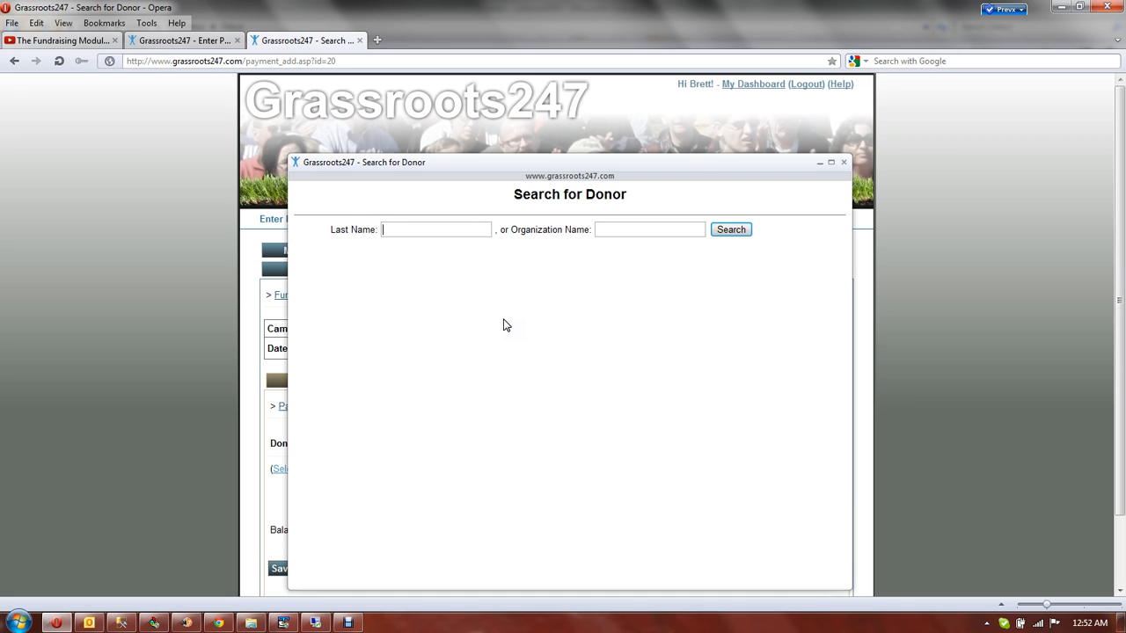
pyautogui.write('man')
pyautogui.press('Return')
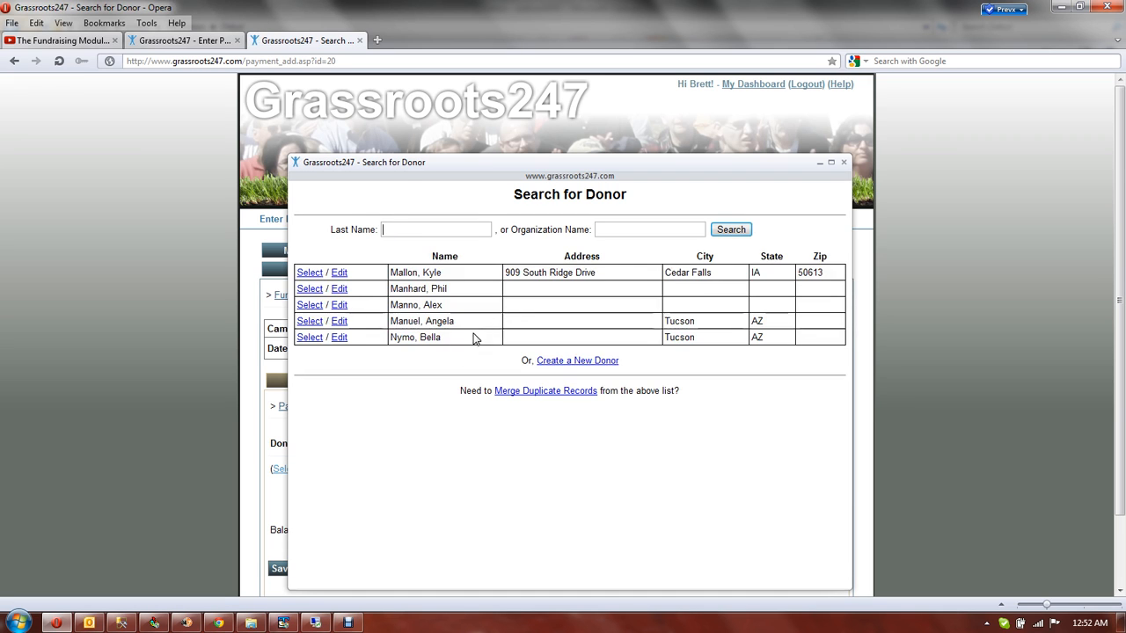
pyautogui.click(311, 289)
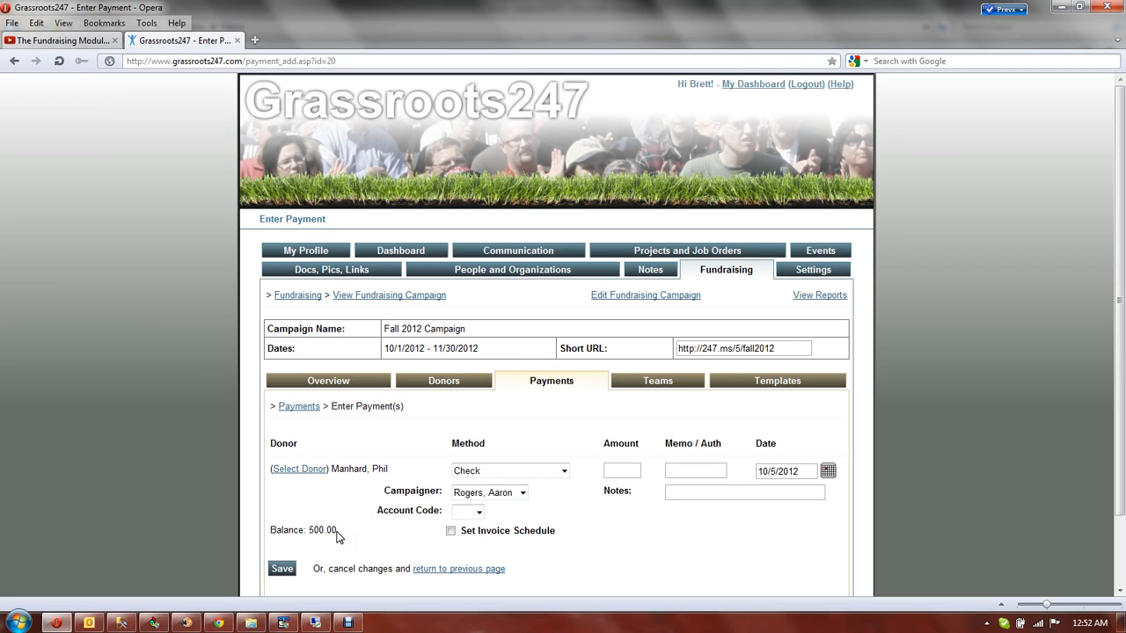
# Enter 100 as the check payment's amount and 2889 as its memo.
pyautogui.click(626, 471)
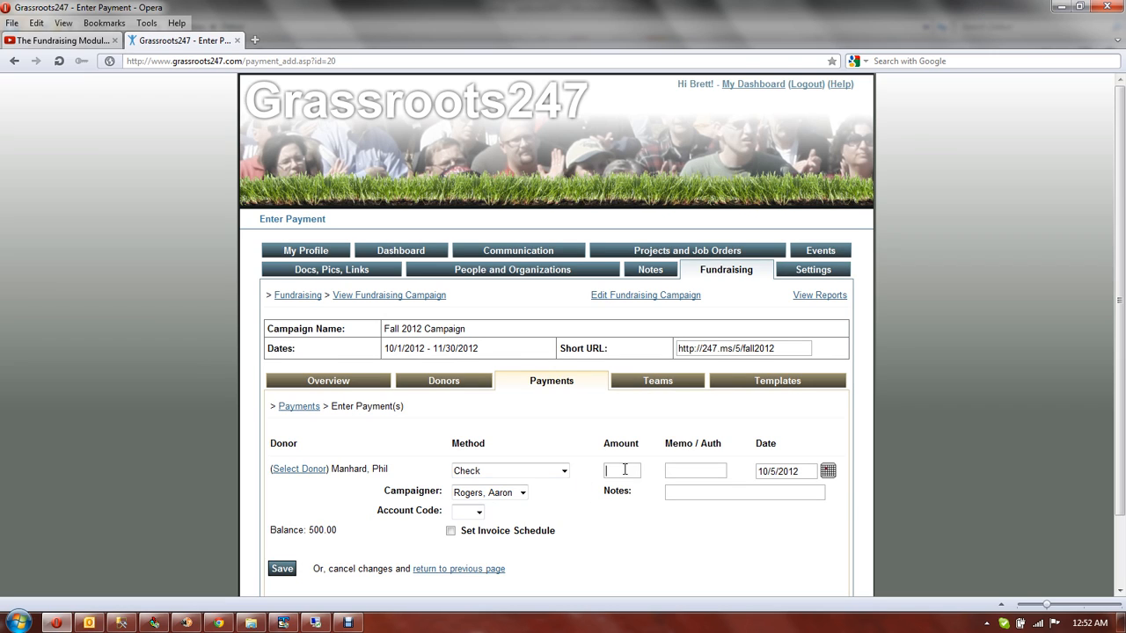
pyautogui.write('100')
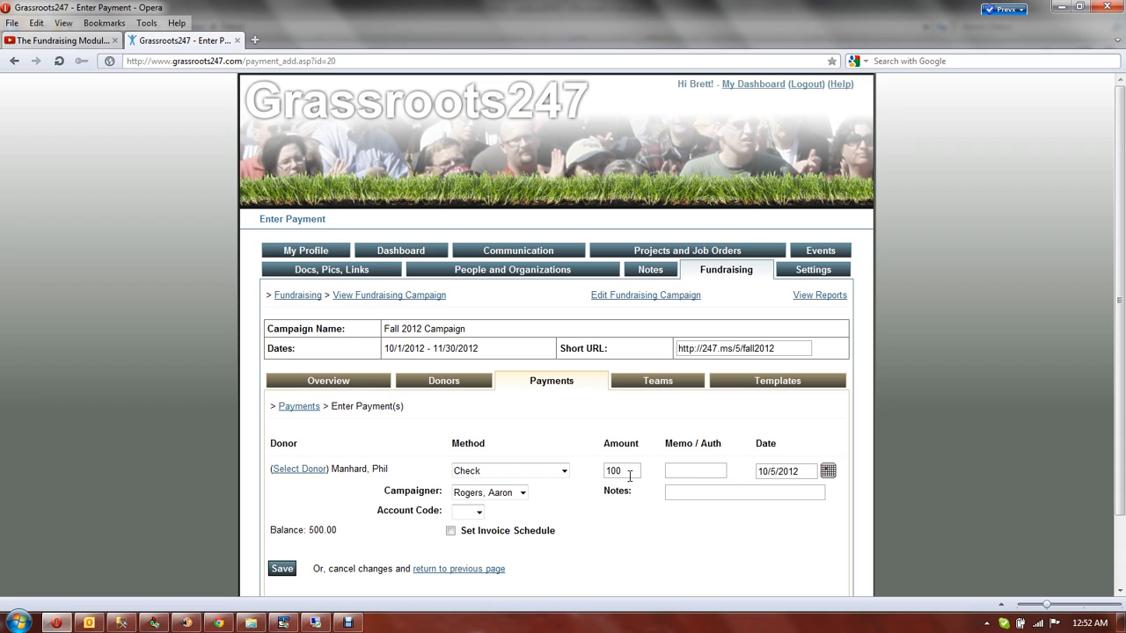
pyautogui.write('2889')
# Set an invoice schedule covering November 2012 through February 2013 at 100.00 each, and save the payment.
pyautogui.click(450, 531)
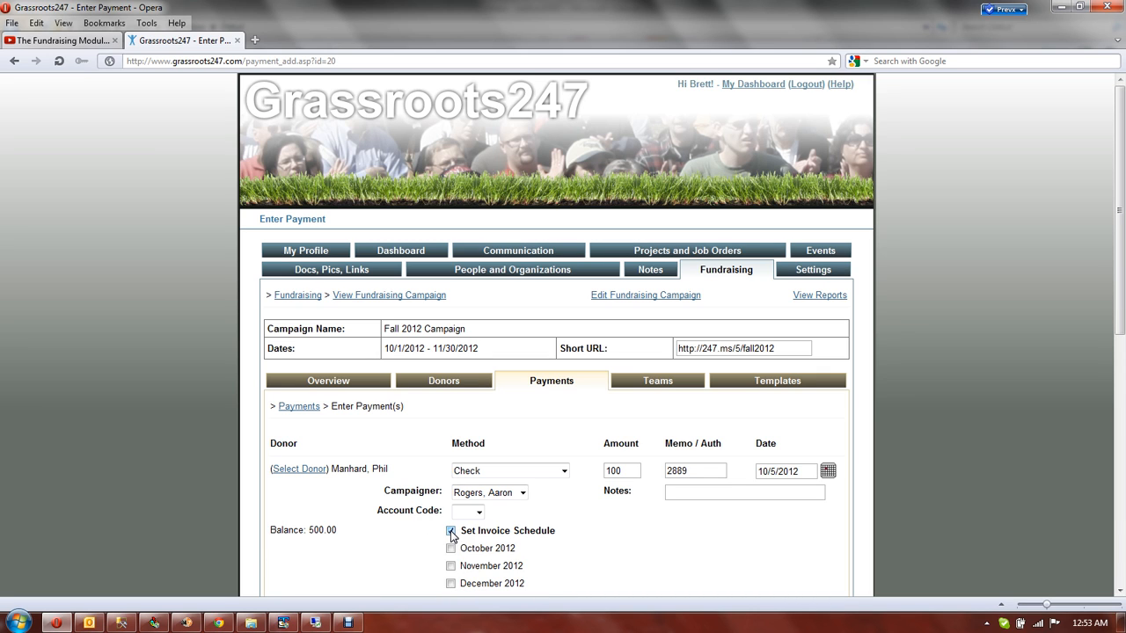
pyautogui.scroll(-2, 402, 552)
pyautogui.scroll(-4, 402, 552)
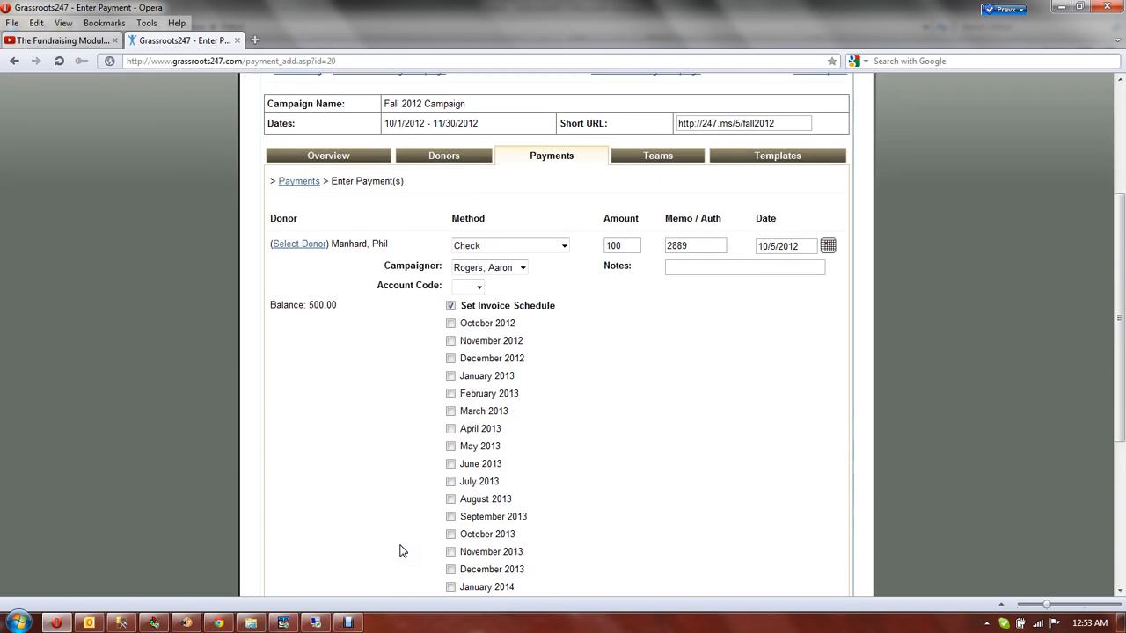
pyautogui.click(450, 340)
pyautogui.click(450, 361)
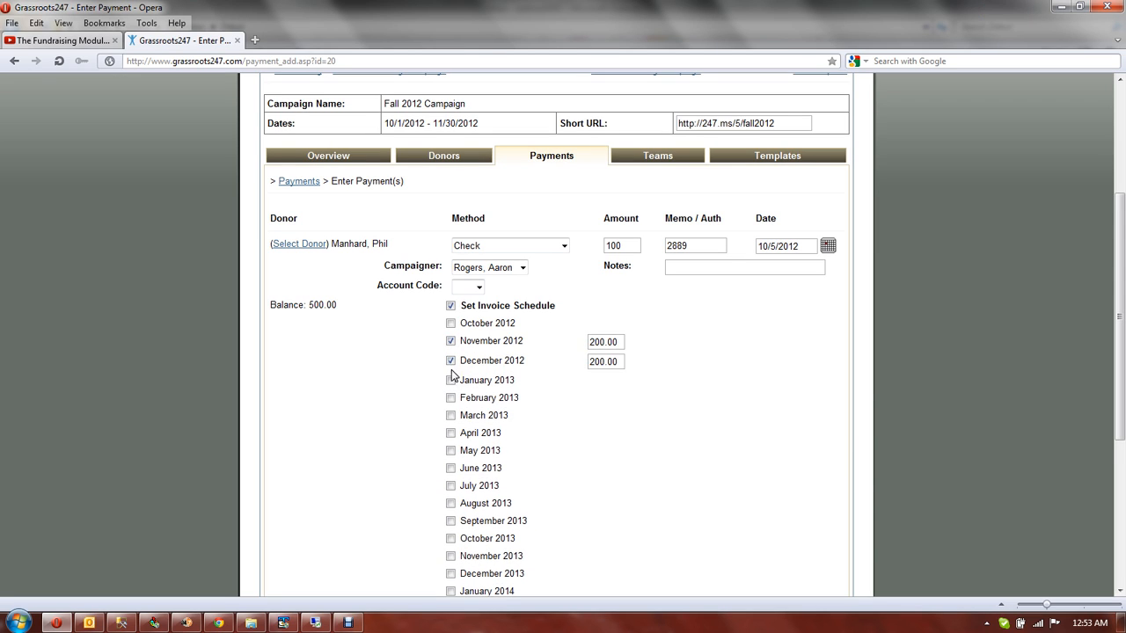
pyautogui.click(450, 380)
pyautogui.click(450, 399)
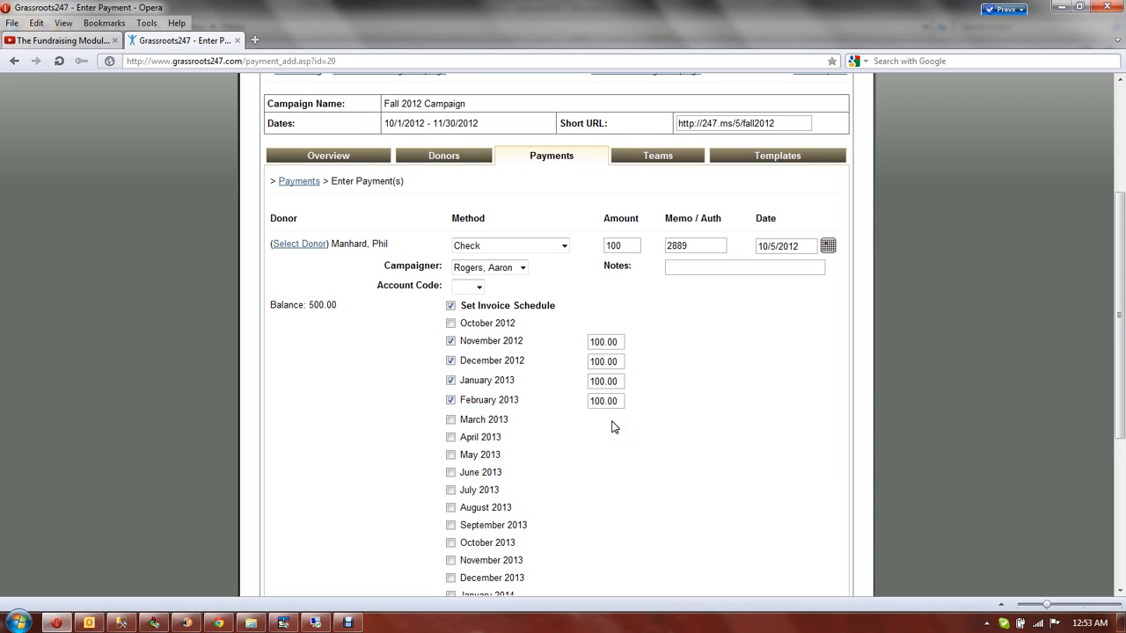
pyautogui.scroll(-5, 680, 392)
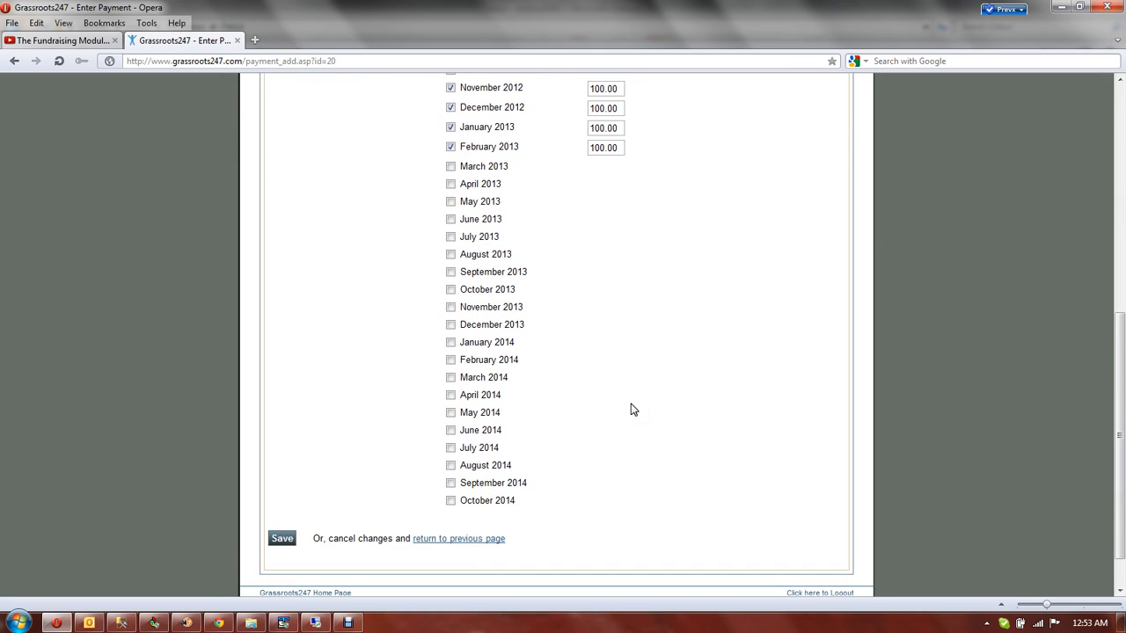
pyautogui.click(281, 538)
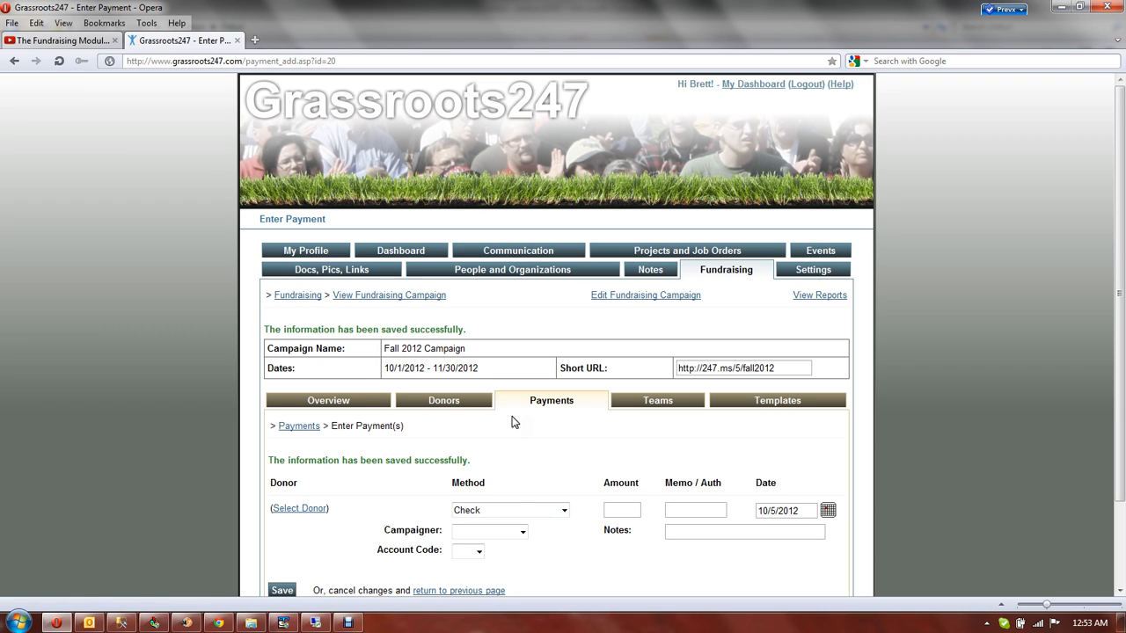
# Review the campaign's payment list and its available fundraising reports, then return to the payments.
pyautogui.click(299, 427)
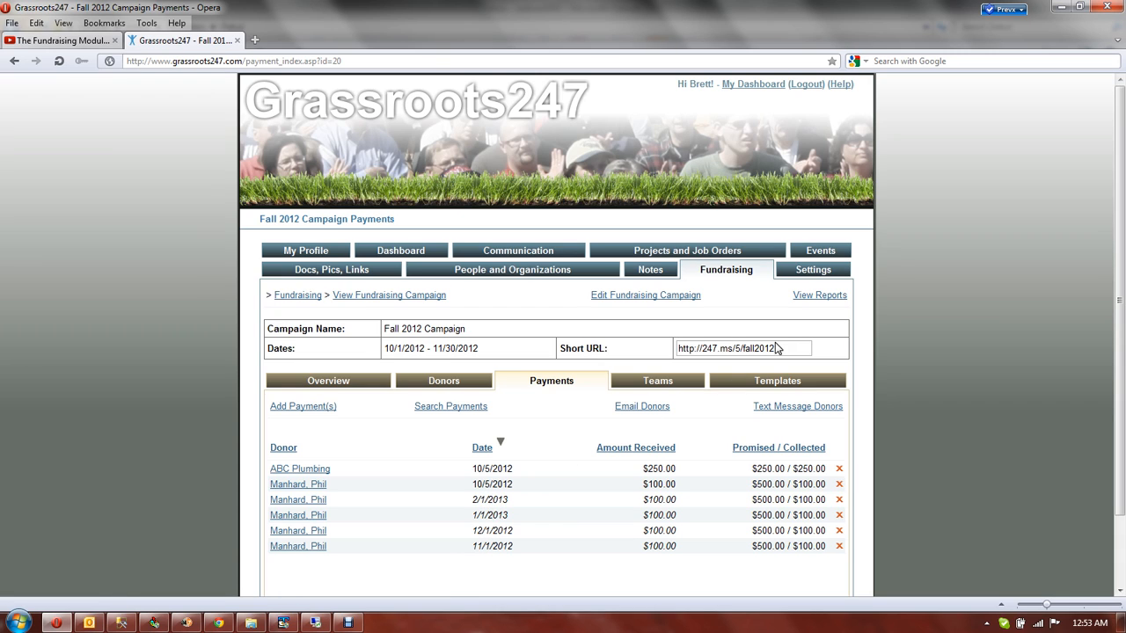
pyautogui.click(818, 295)
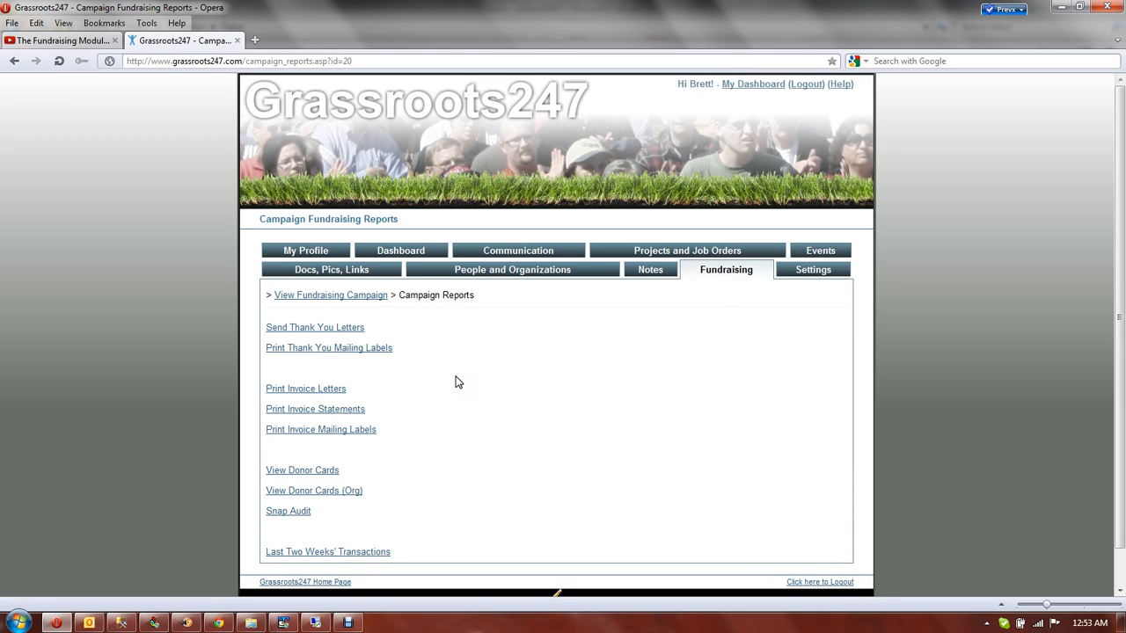
pyautogui.hotkey('alt', 'Left')
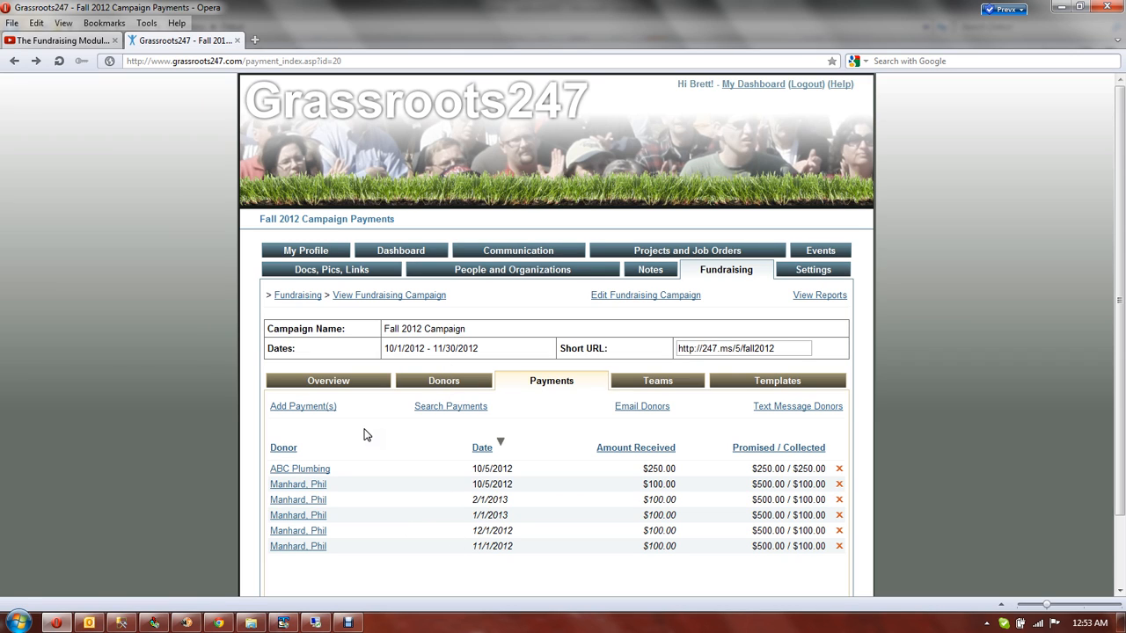
# Start another check payment entry with amount 200 and memo 2900.
pyautogui.click(304, 408)
pyautogui.click(627, 471)
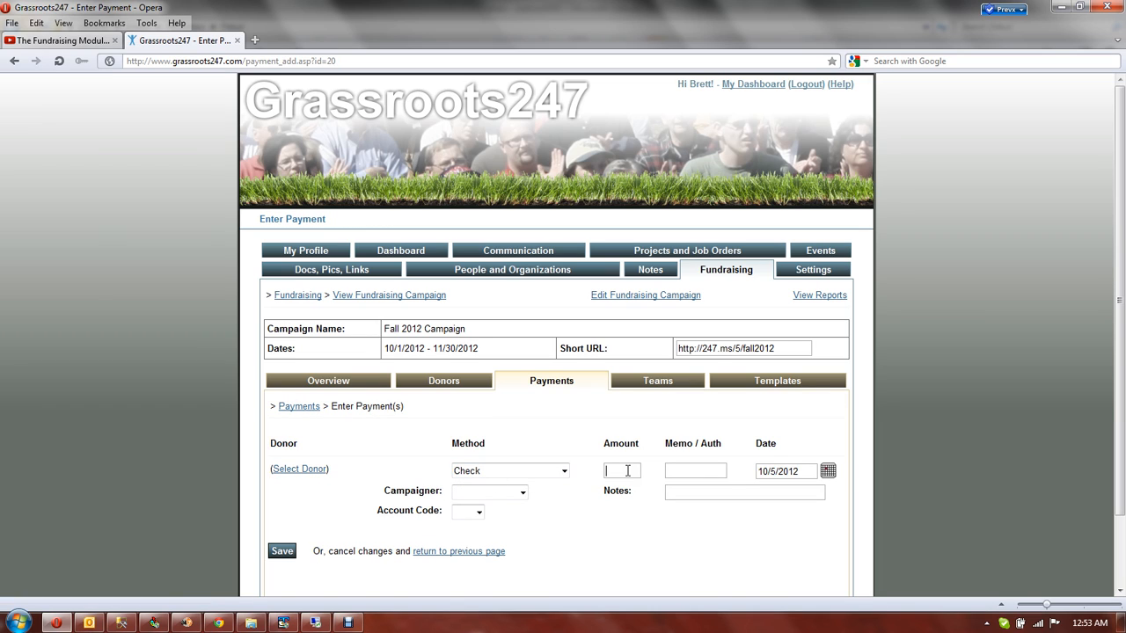
pyautogui.write('200')
pyautogui.click(713, 469)
pyautogui.write('2900')
# Select the donor with the $500 pledge for the payment through a last name search, and save it.
pyautogui.click(299, 471)
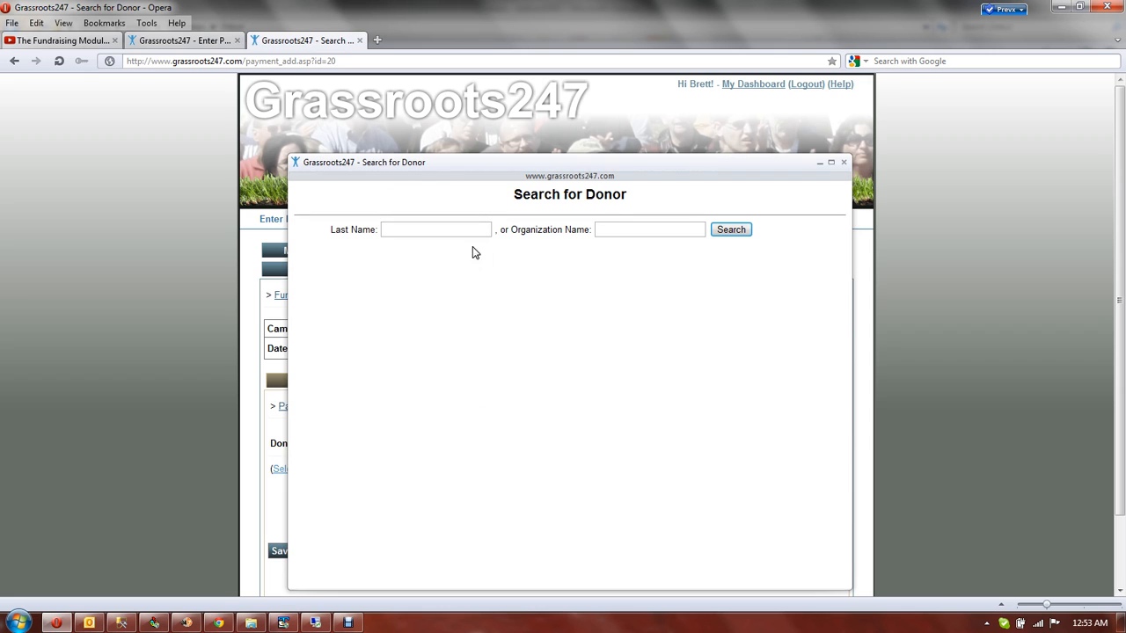
pyautogui.press('Return')
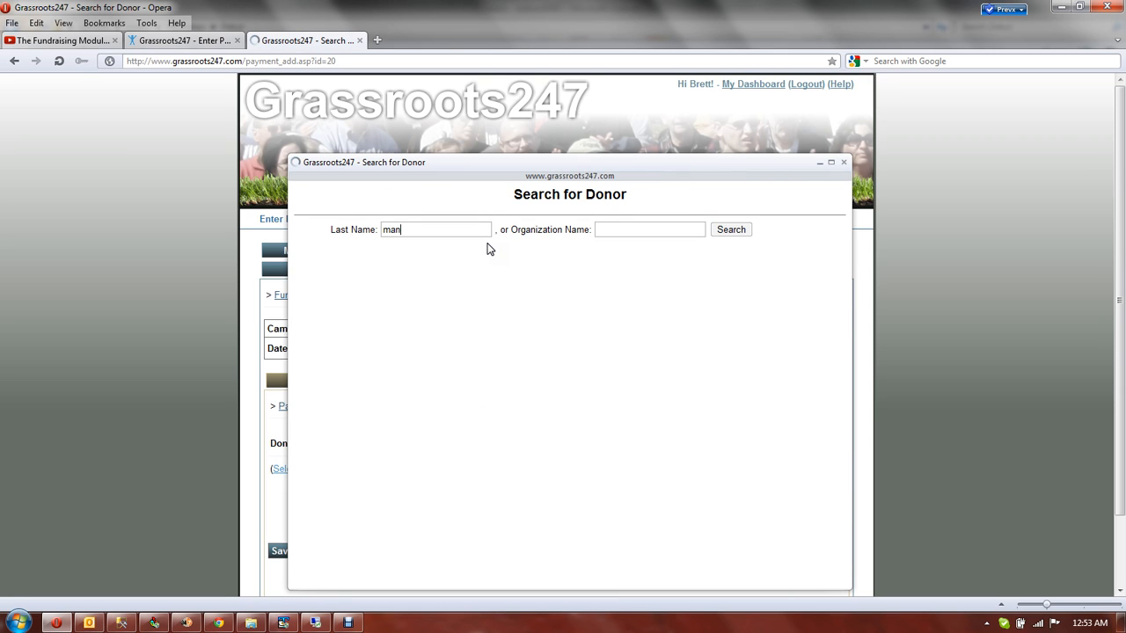
pyautogui.click(307, 291)
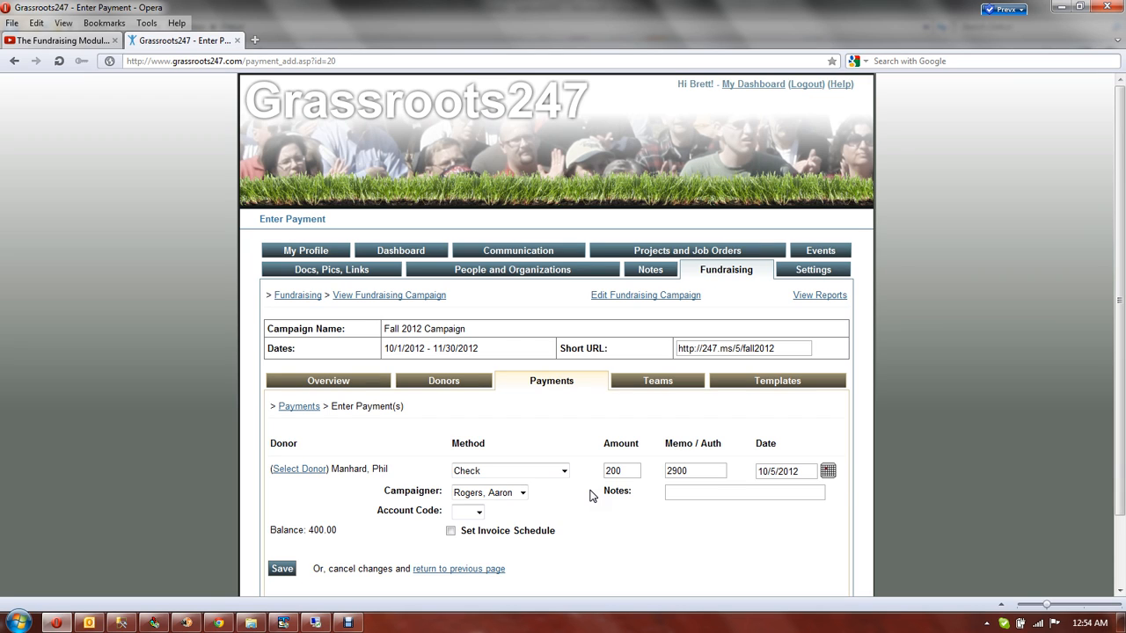
pyautogui.click(284, 569)
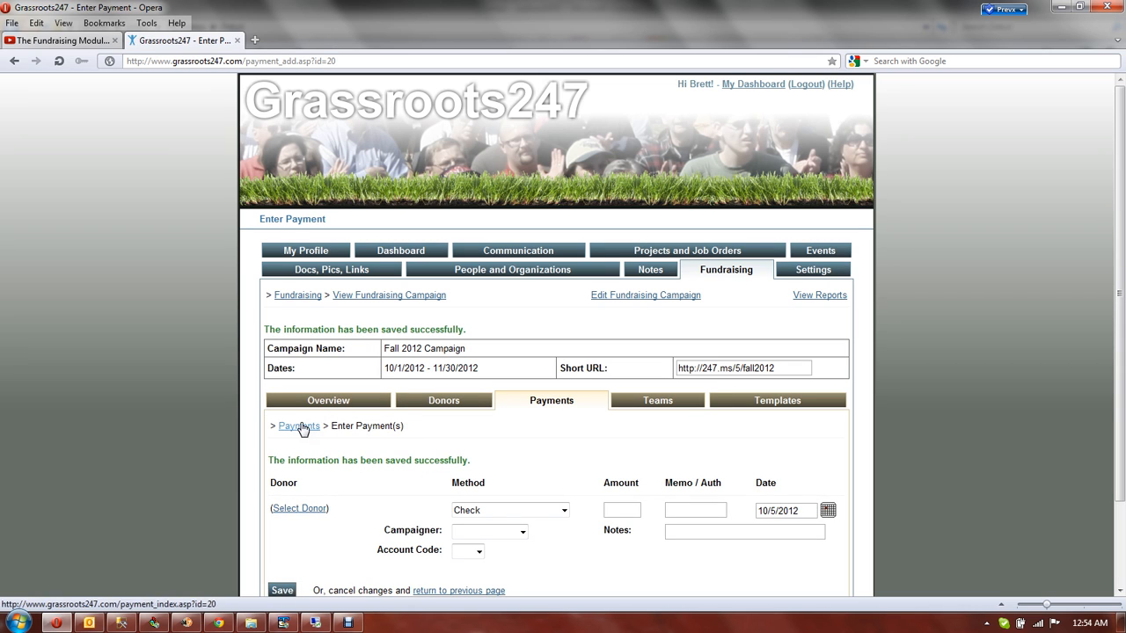
# Review how the payment is applied in the campaign's payment list, and check the campaign's donor list.
pyautogui.click(299, 427)
pyautogui.scroll(-2, 423, 531)
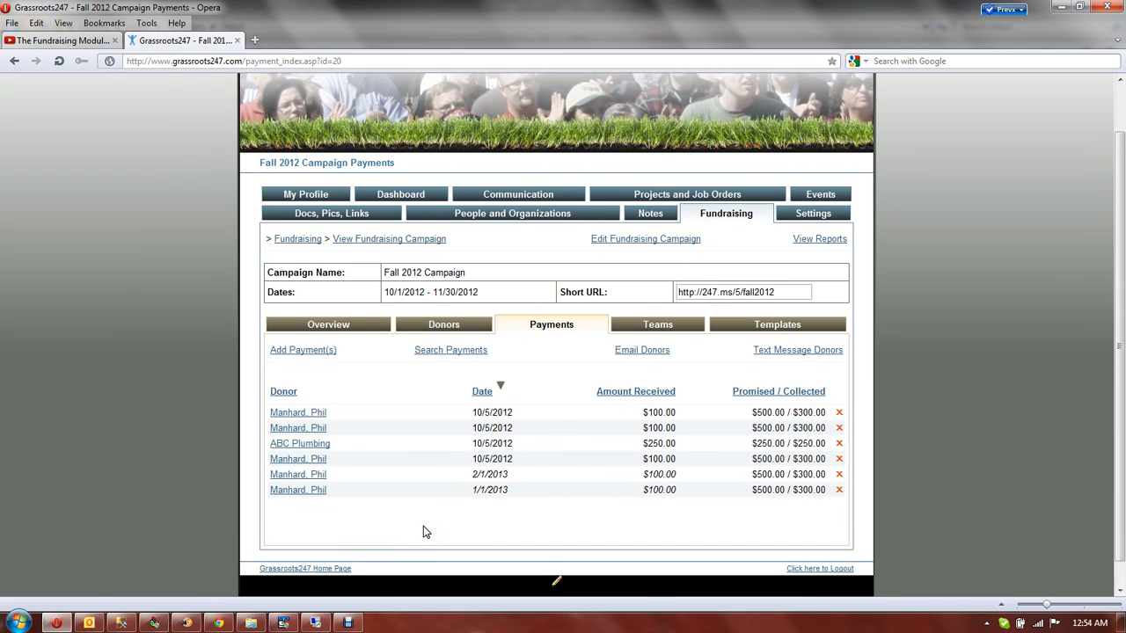
pyautogui.scroll(-2, 423, 531)
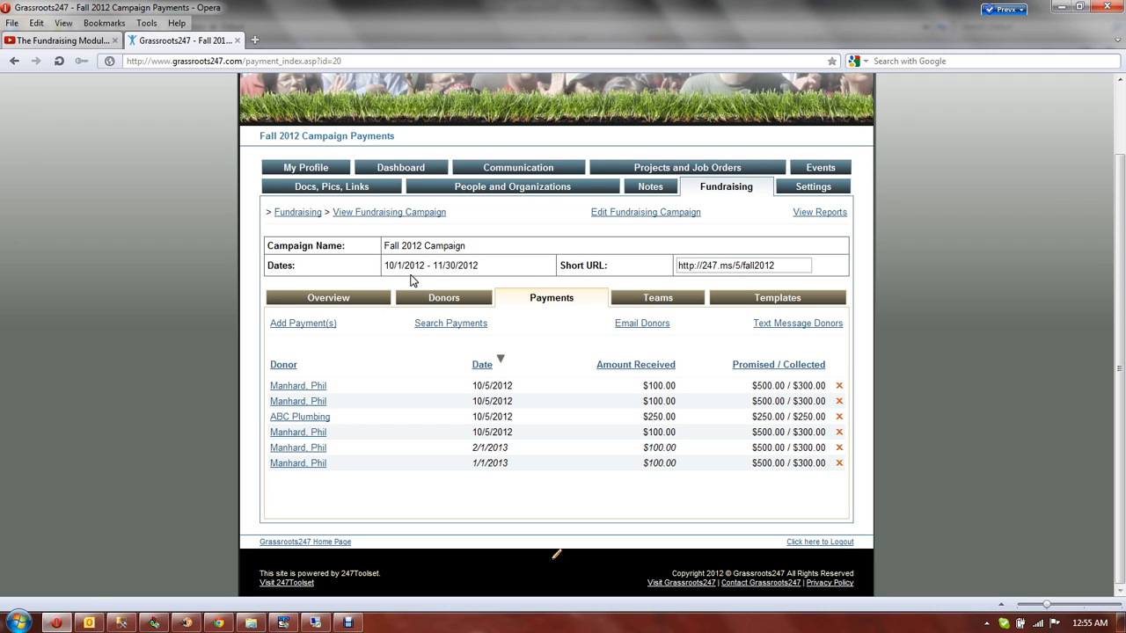
pyautogui.click(445, 302)
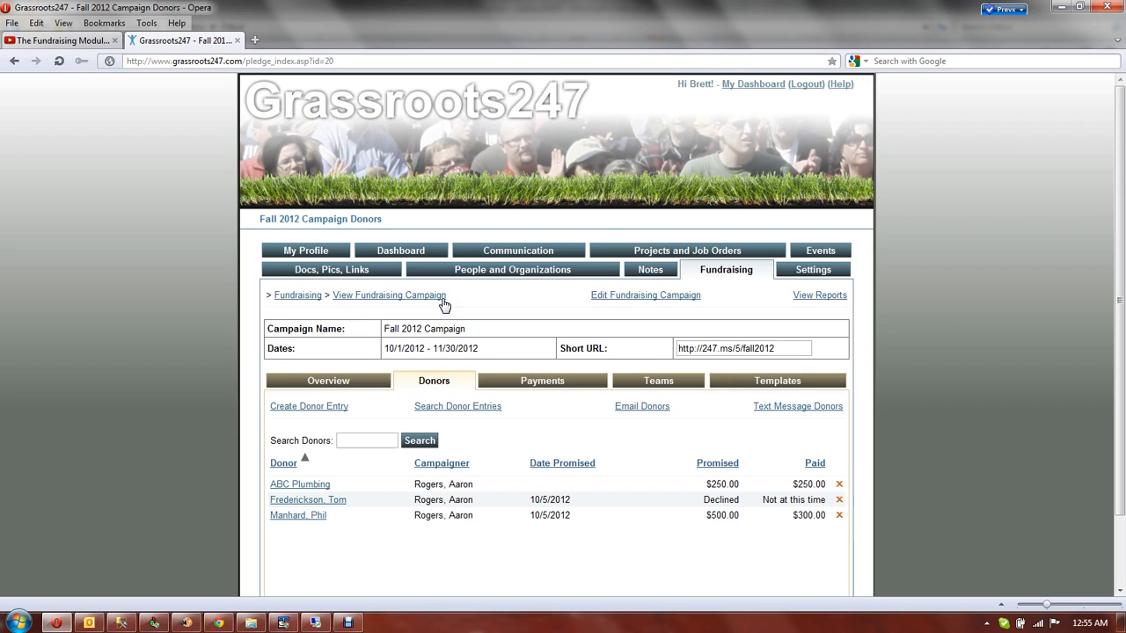
pyautogui.click(442, 297)
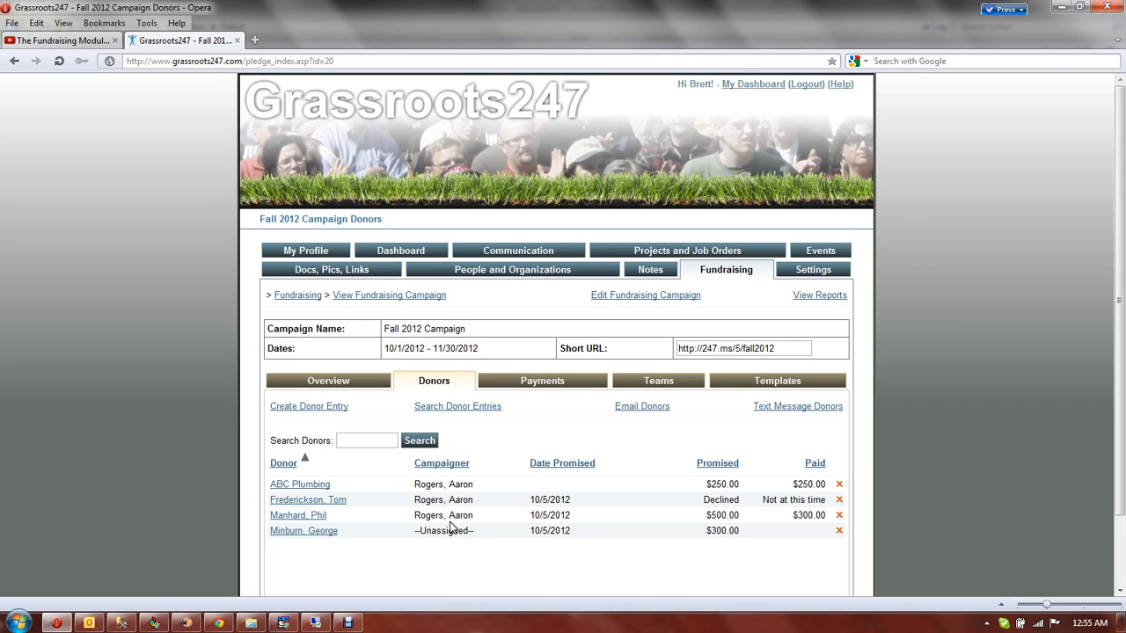
# Assign the unassigned $300 donor entry to a campaigner other than the preselected one, and save the entry.
pyautogui.click(303, 532)
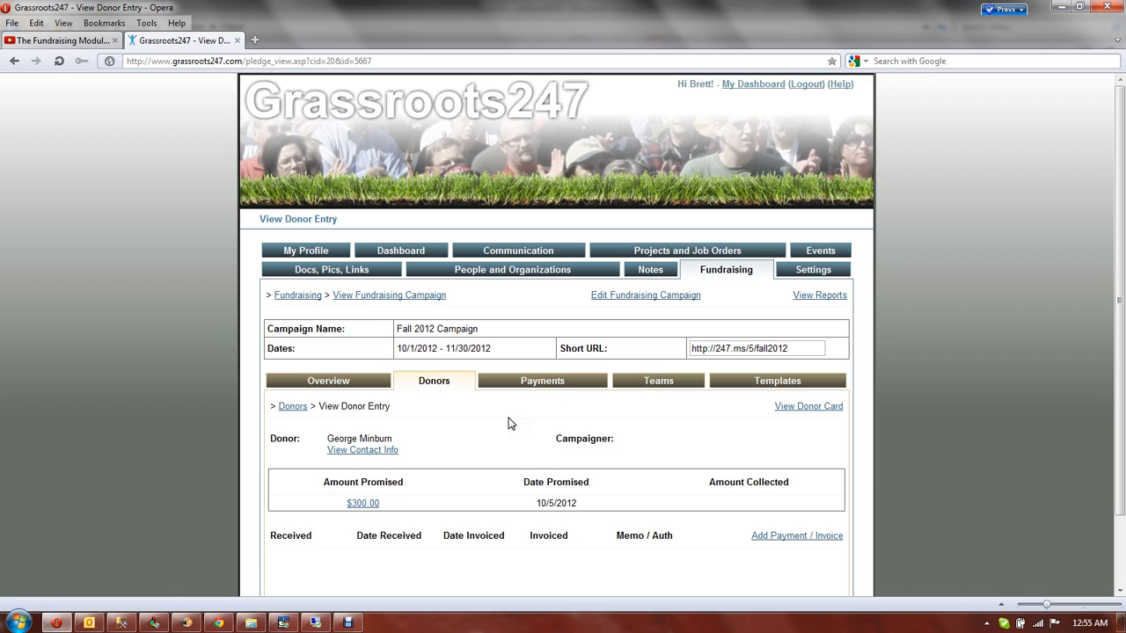
pyautogui.click(356, 503)
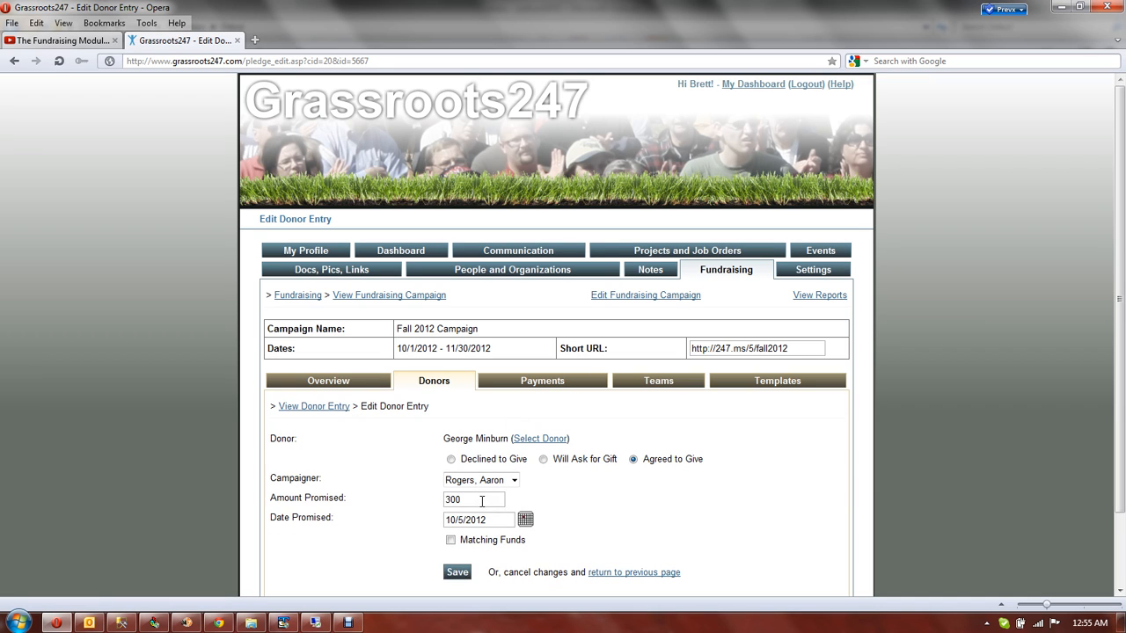
pyautogui.click(493, 482)
pyautogui.click(475, 520)
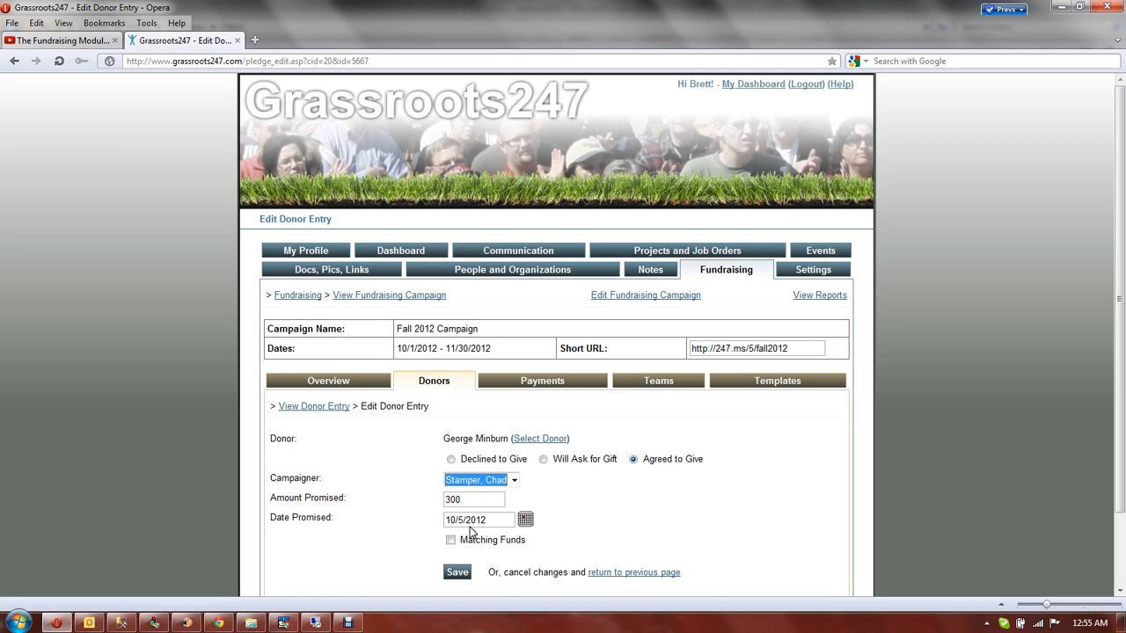
pyautogui.click(457, 577)
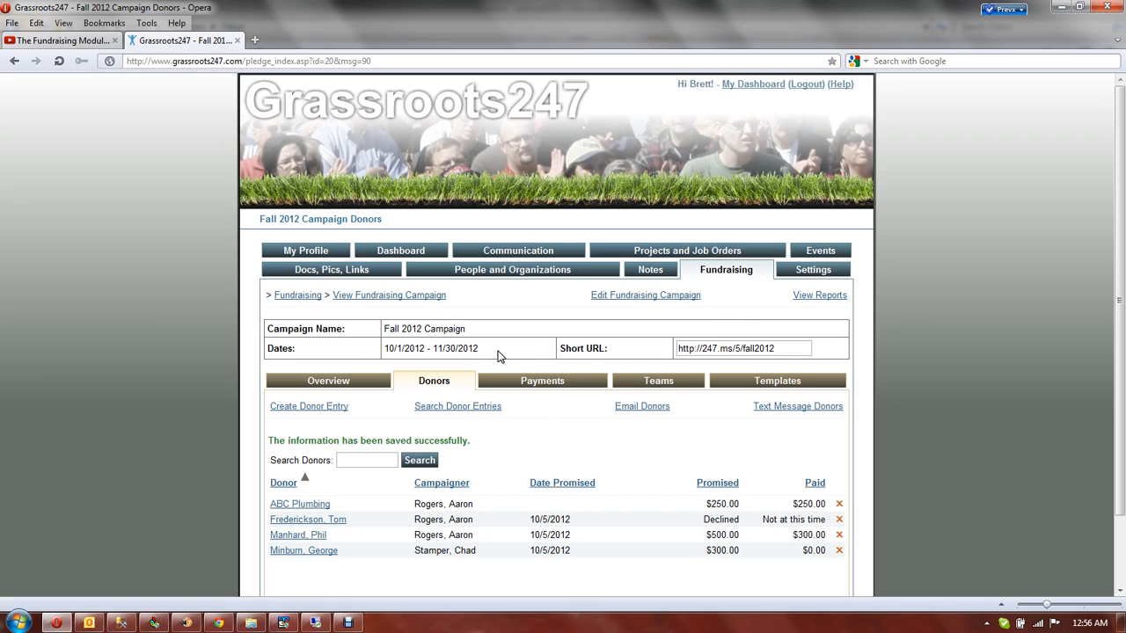
pyautogui.click(785, 345)
pyautogui.hotkey('ctrl', 'c')
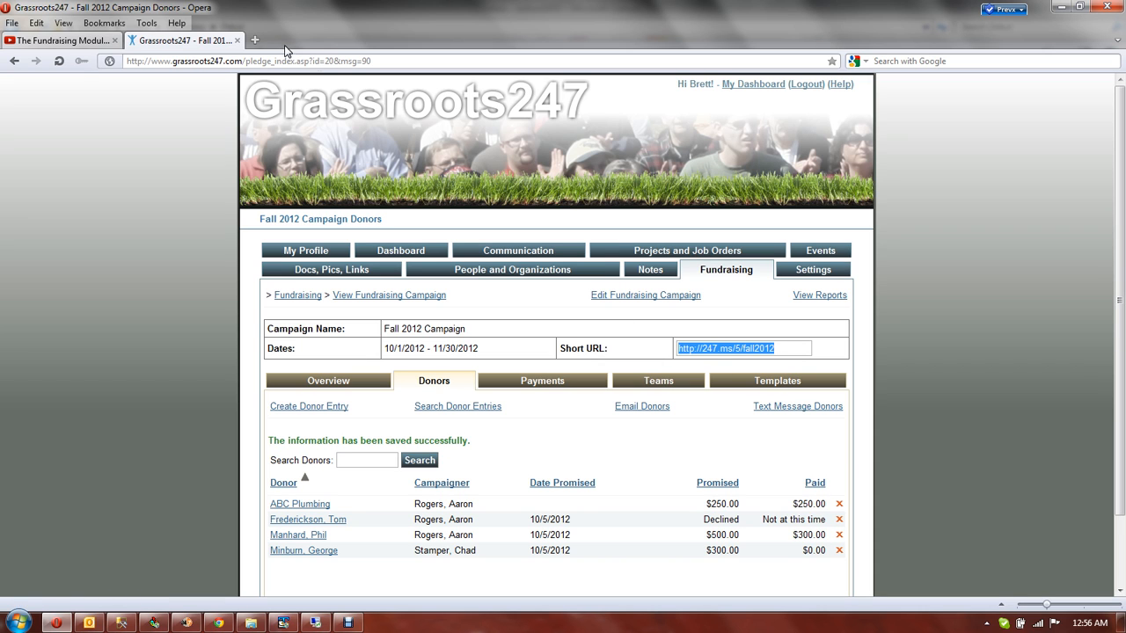
pyautogui.click(255, 42)
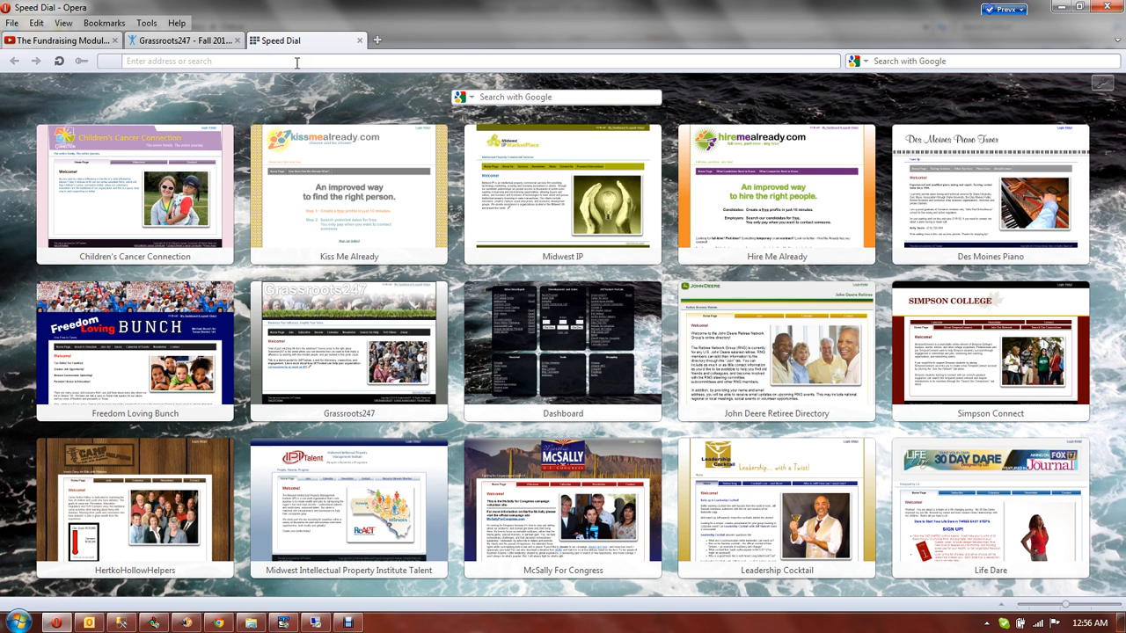
pyautogui.hotkey('ctrl', 'v')
pyautogui.press('Return')
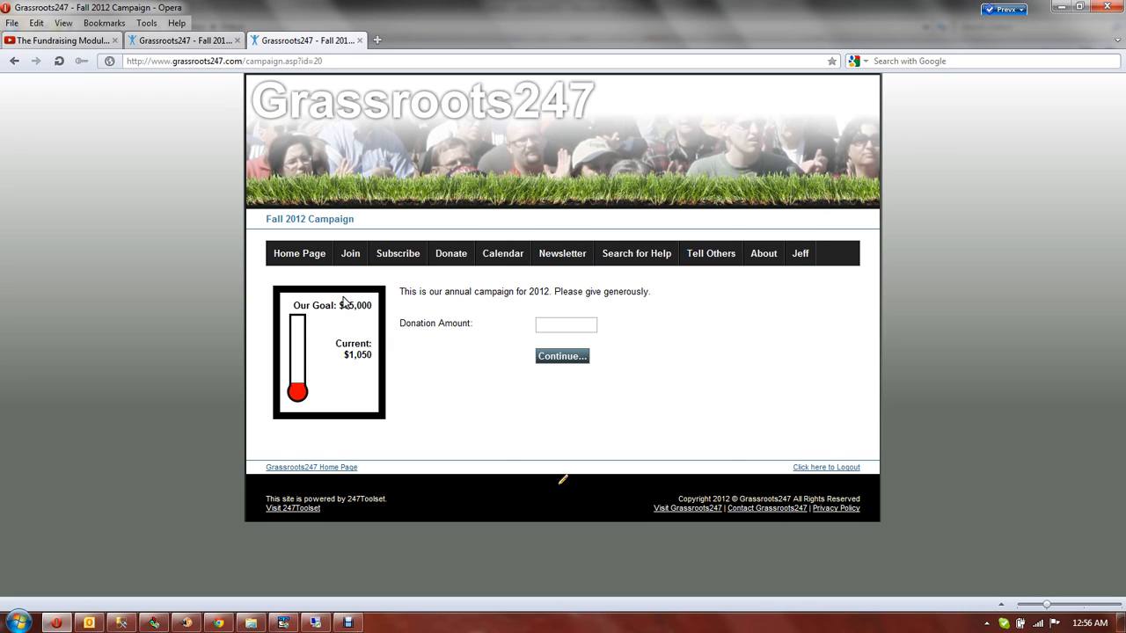
pyautogui.click(556, 324)
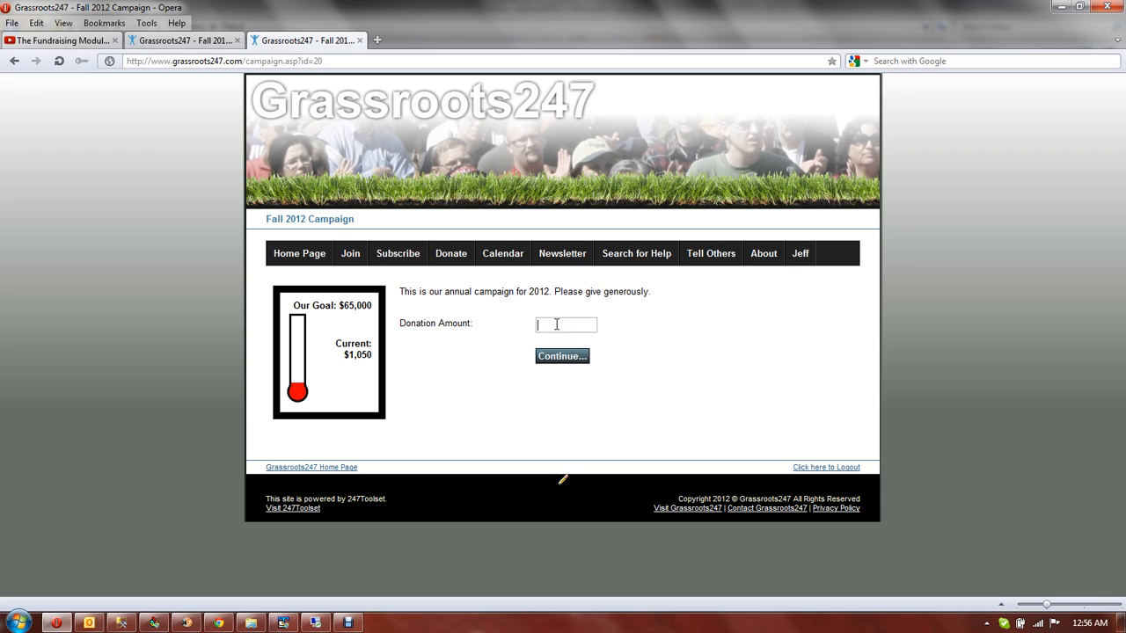